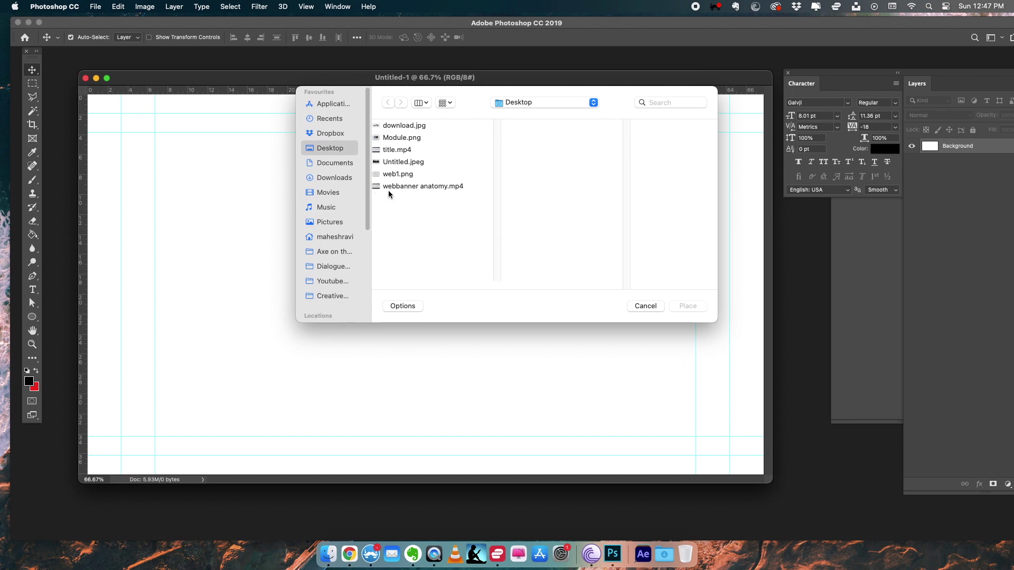
Place Untitled.jpeg from the Desktop into the open document and commit the placement
click(403, 162)
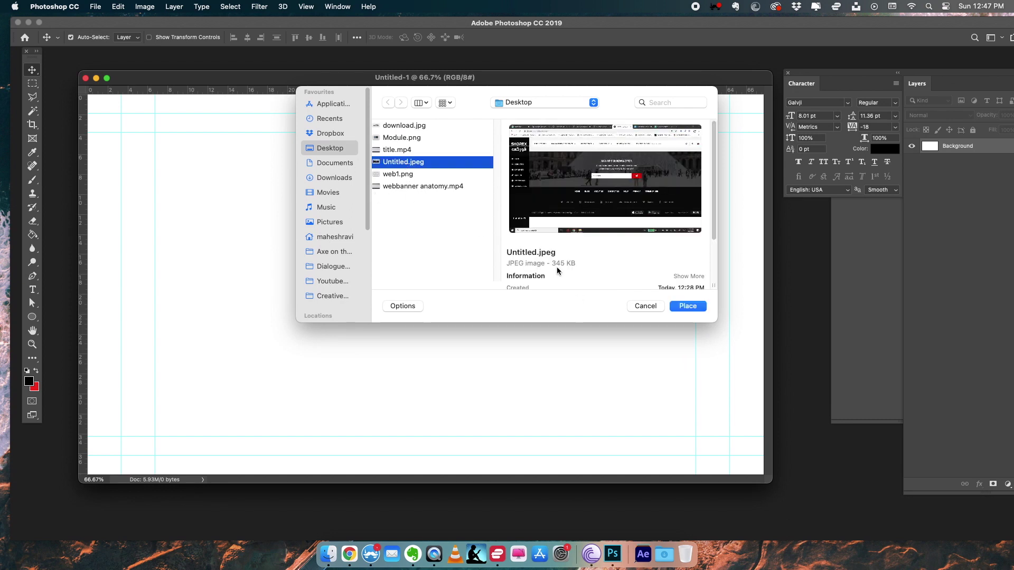
click(687, 306)
key(Return)
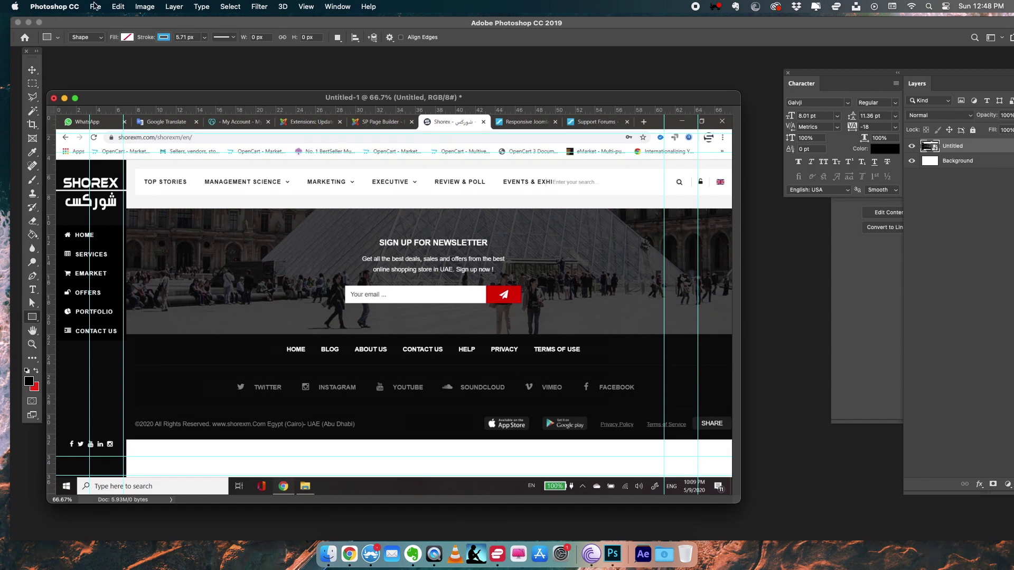
Check the banner sizes in Module.png and create a new document 300 pixels wide and 600 pixels high
click(95, 6)
click(91, 20)
drag(457, 126, 468, 68)
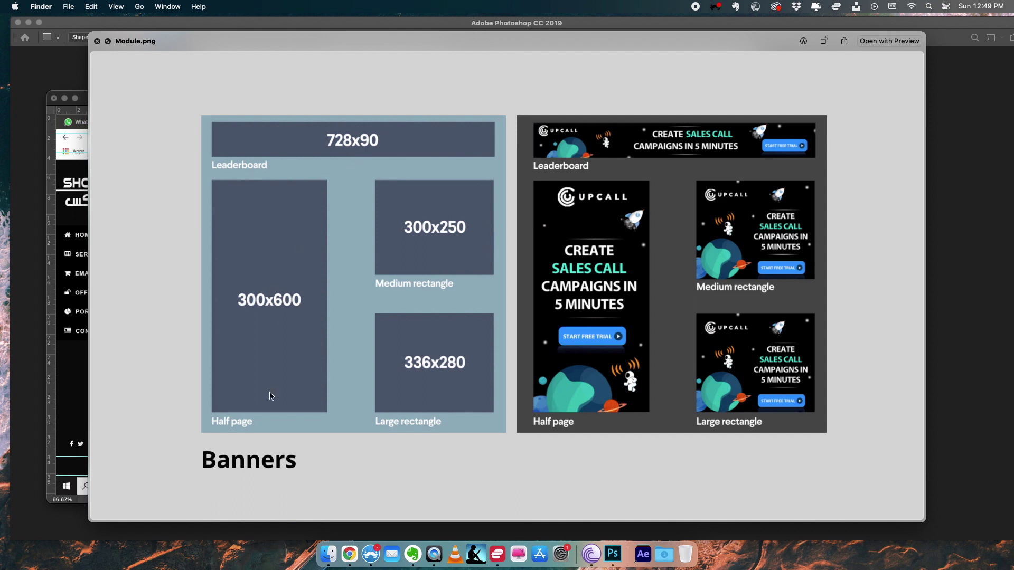
click(97, 41)
click(222, 118)
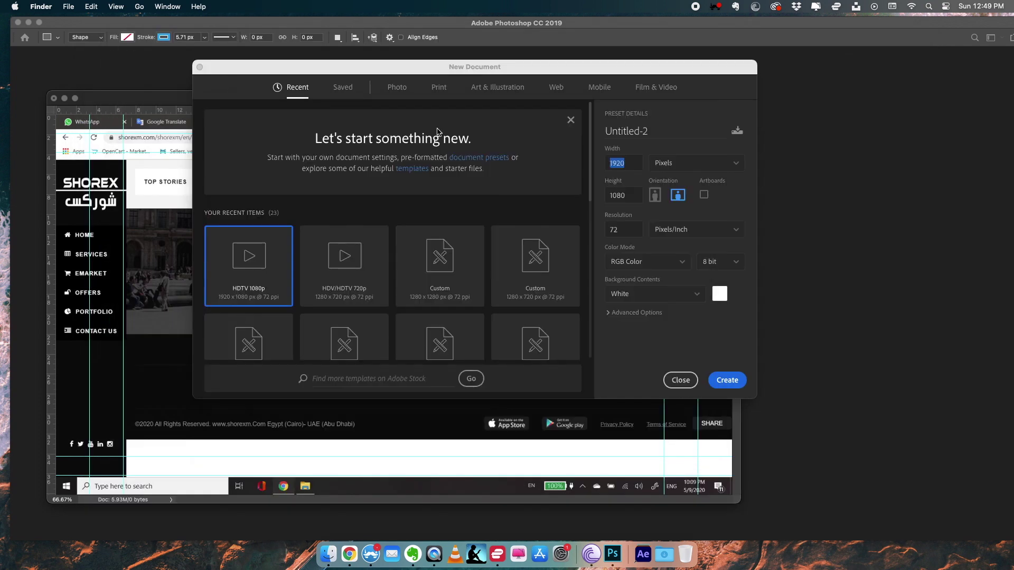
click(609, 166)
text(300)
key(Tab)
text(600)
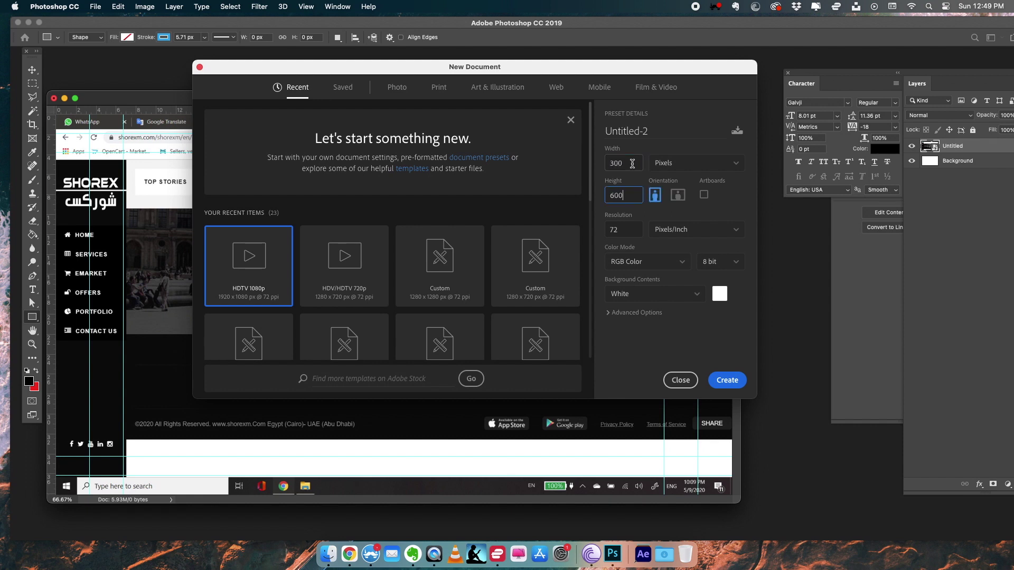
click(719, 376)
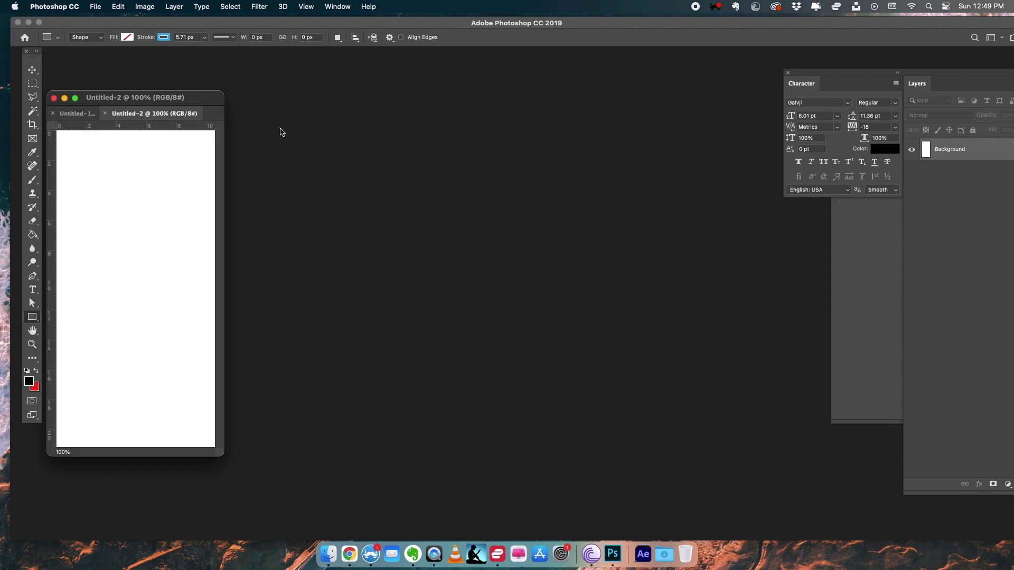
Float the blank half-page banner document in its own window and arrange it with the website screenshot window
key(super+minus)
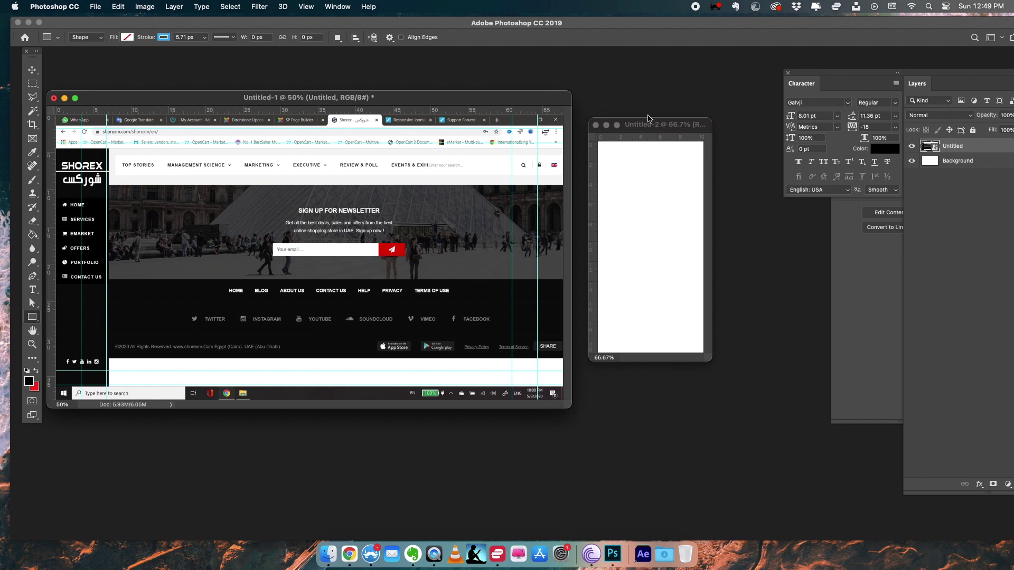
drag(639, 128, 700, 157)
click(32, 70)
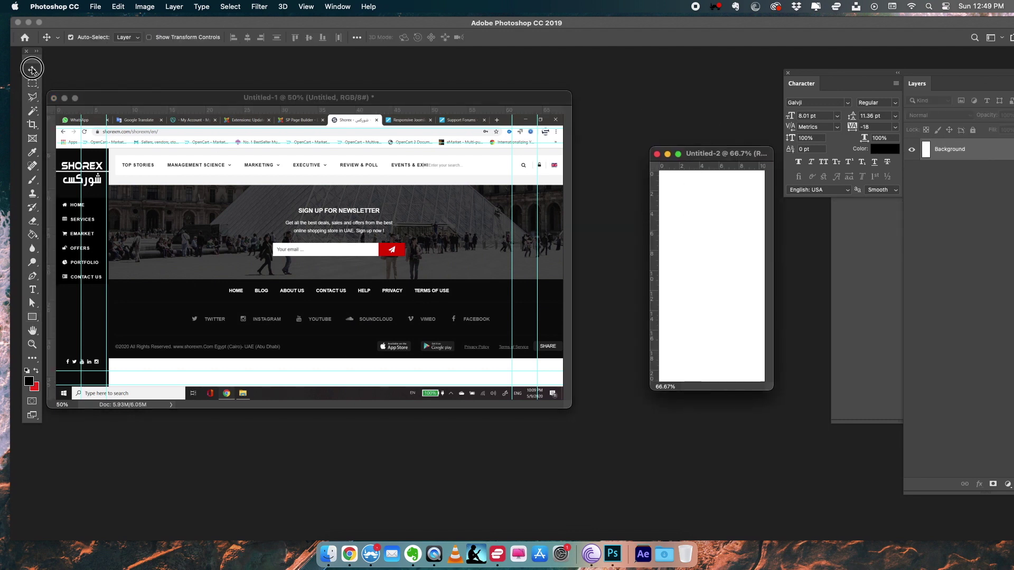
drag(537, 269, 493, 259)
key(BackSpace)
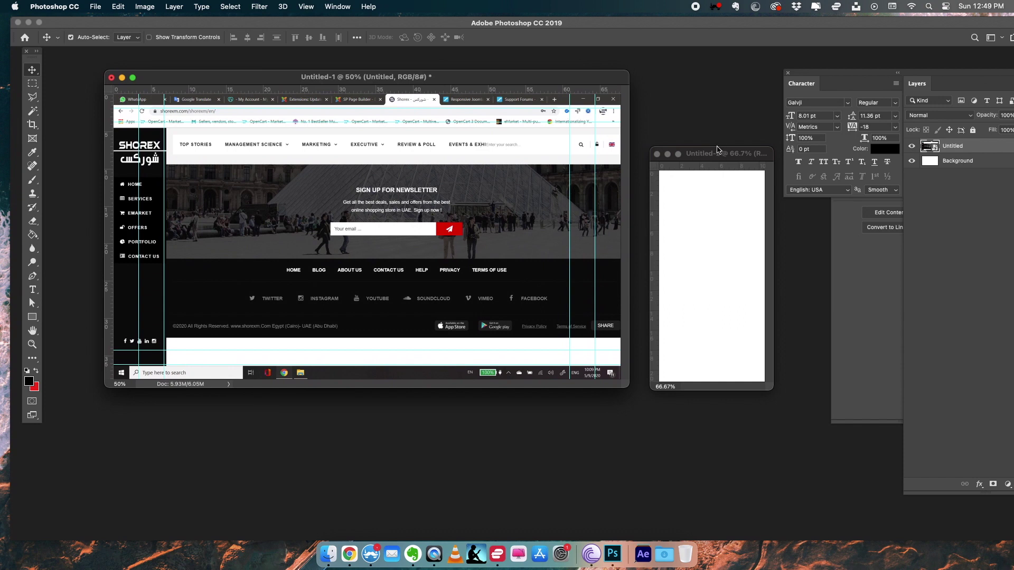
drag(717, 147, 358, 238)
drag(268, 79, 615, 80)
drag(362, 236, 311, 100)
drag(371, 356, 429, 441)
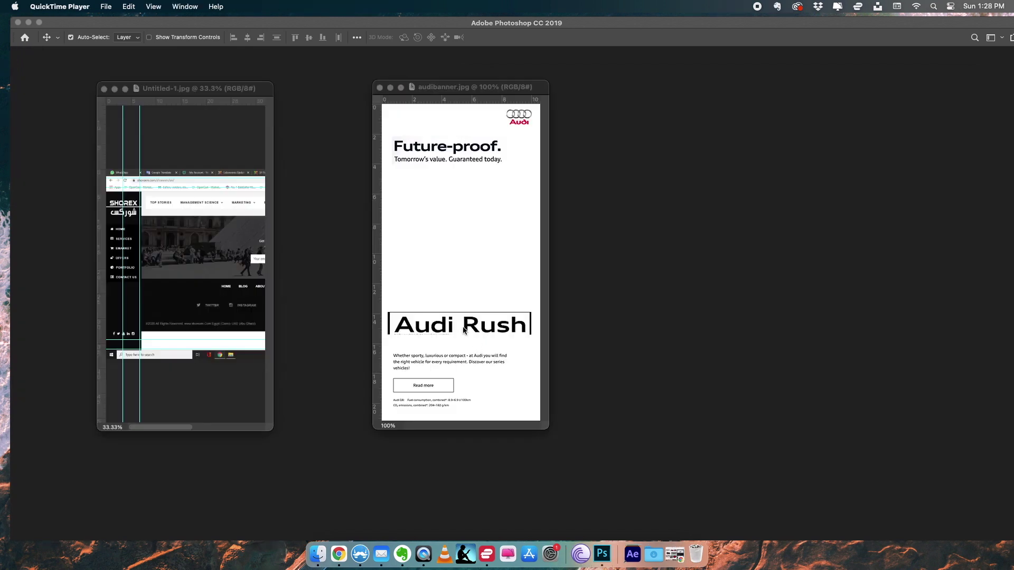
Reposition the audibanner.jpg window and the website screenshot window in the workspace
click(430, 87)
drag(430, 86, 424, 95)
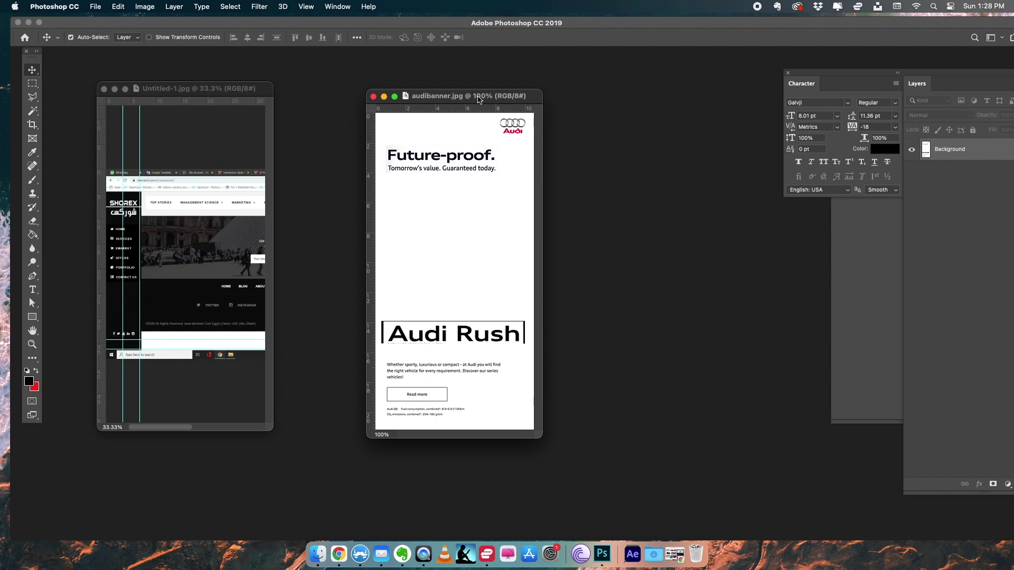
drag(480, 97, 483, 102)
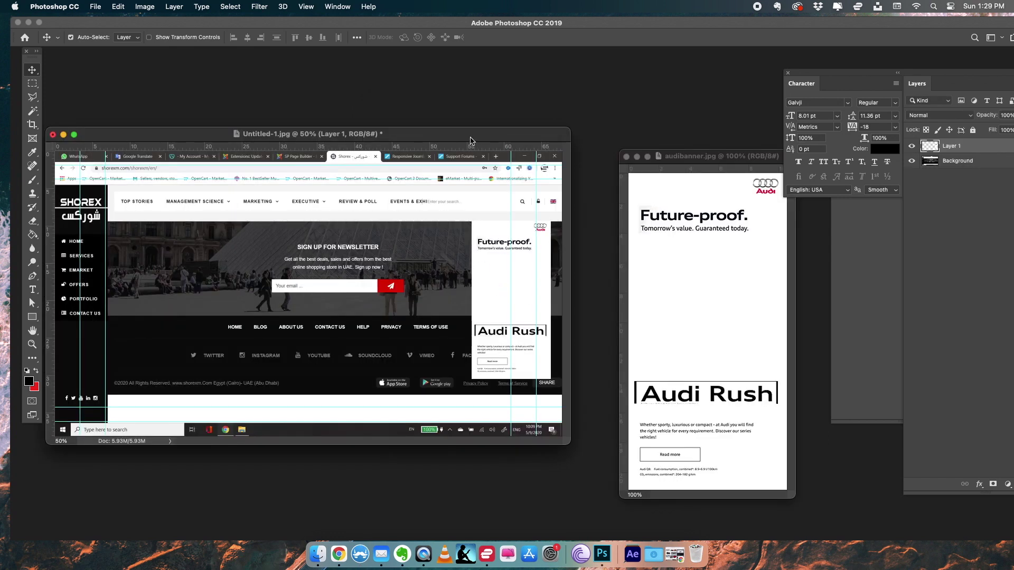
drag(477, 139, 498, 121)
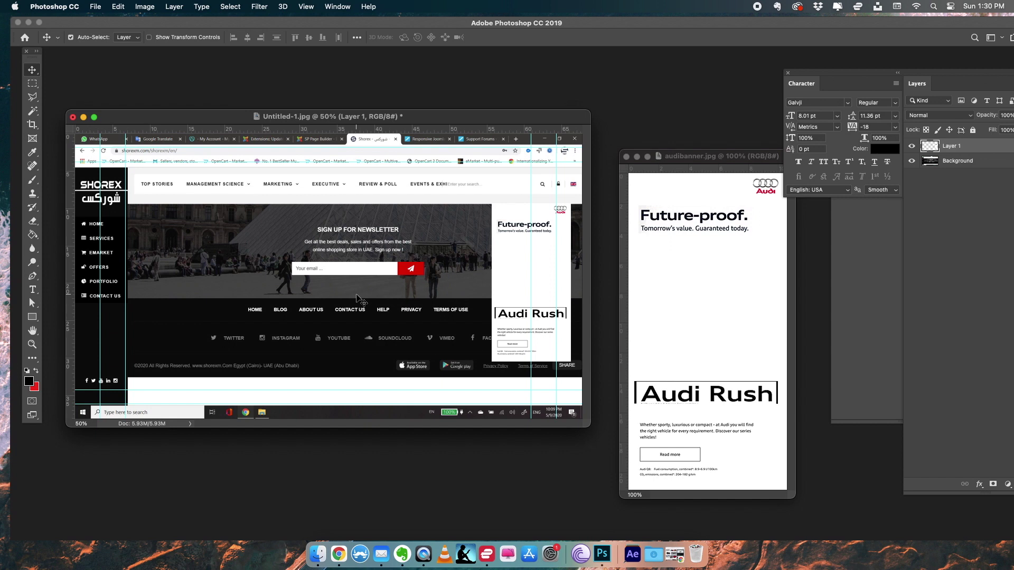
Open the car image download.jpg from Finder's recent files in Photoshop and float it in its own window
click(318, 554)
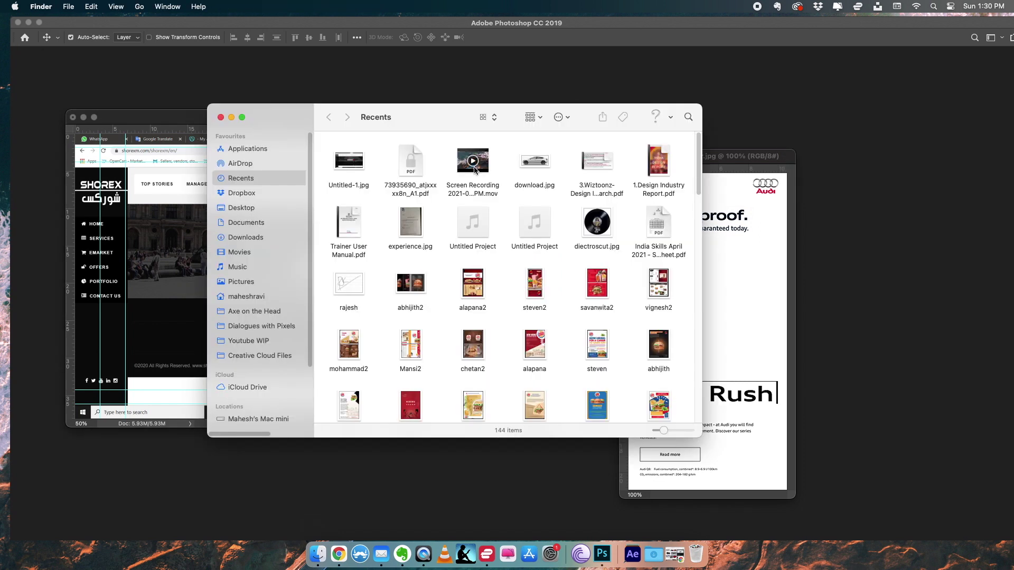
drag(534, 160, 240, 75)
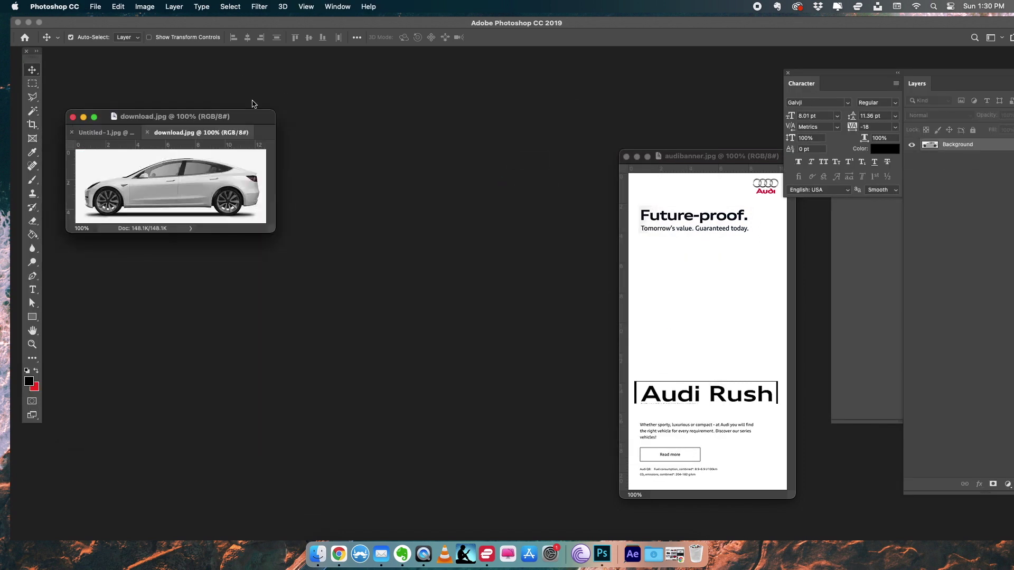
drag(229, 131, 420, 238)
Resize the website screenshot window and position the car image window between it and the Audi banner
drag(273, 214, 316, 502)
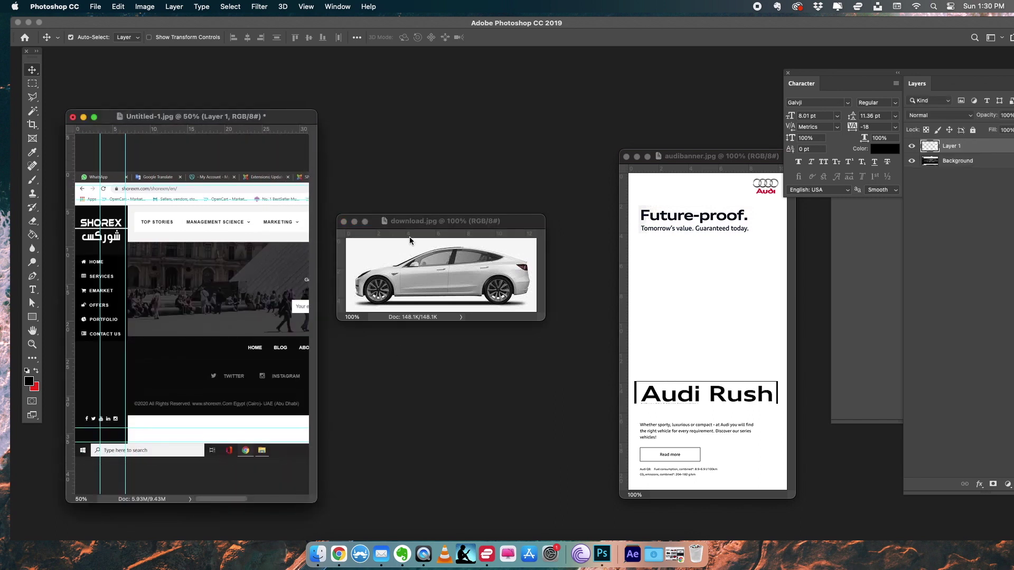
click(407, 223)
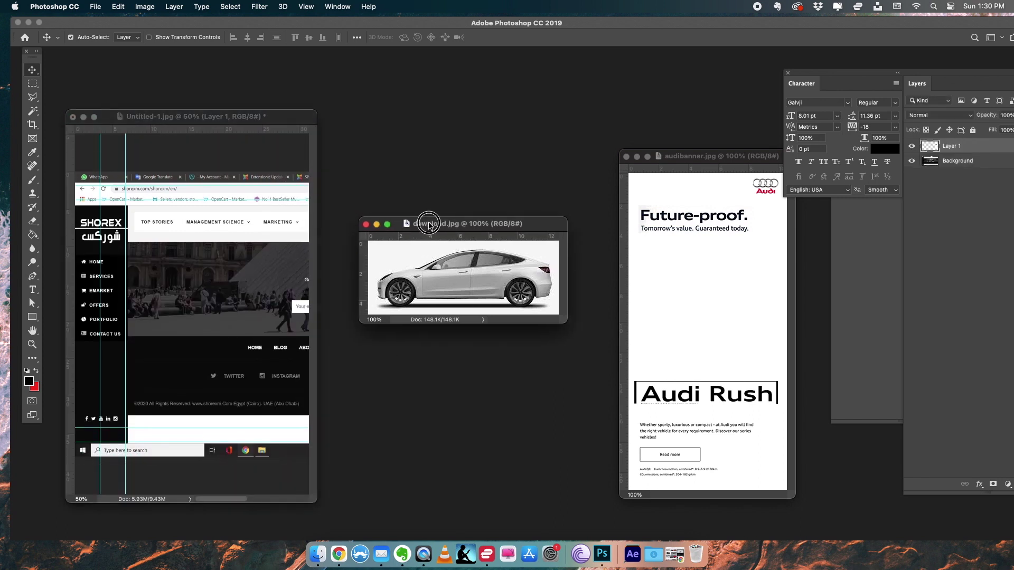
drag(402, 224, 405, 237)
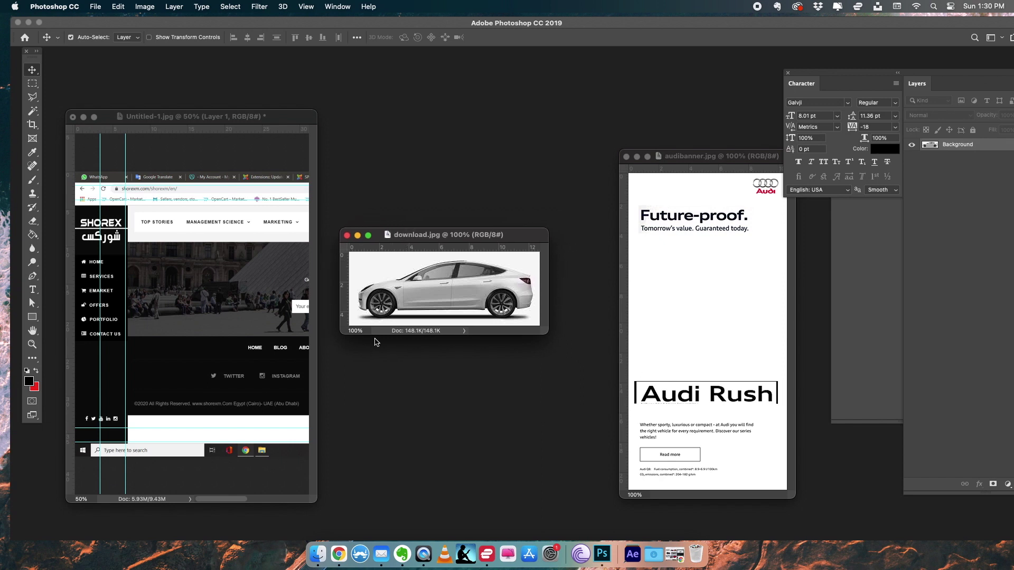
drag(315, 500, 421, 523)
drag(444, 235, 504, 179)
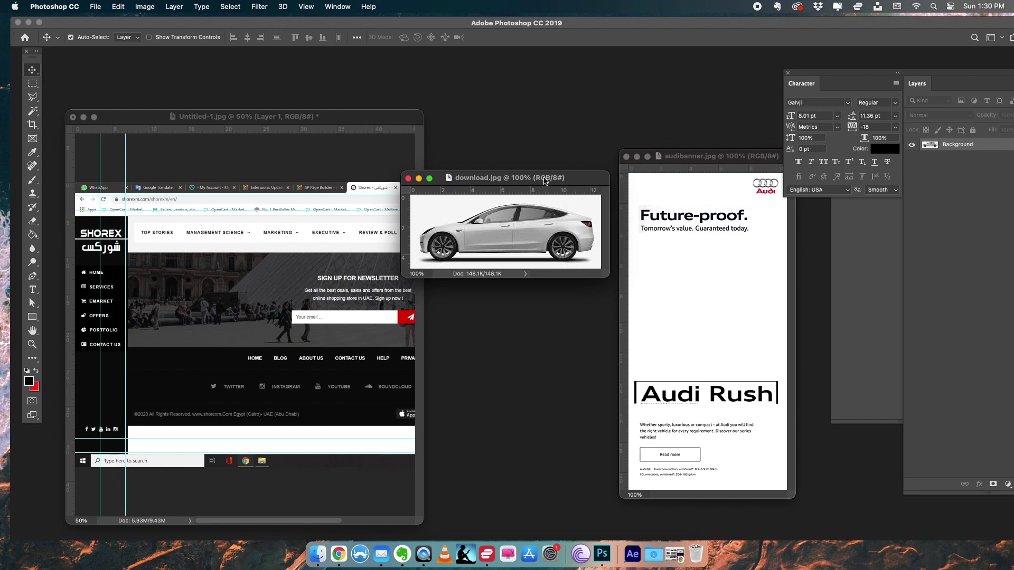
drag(552, 177, 547, 167)
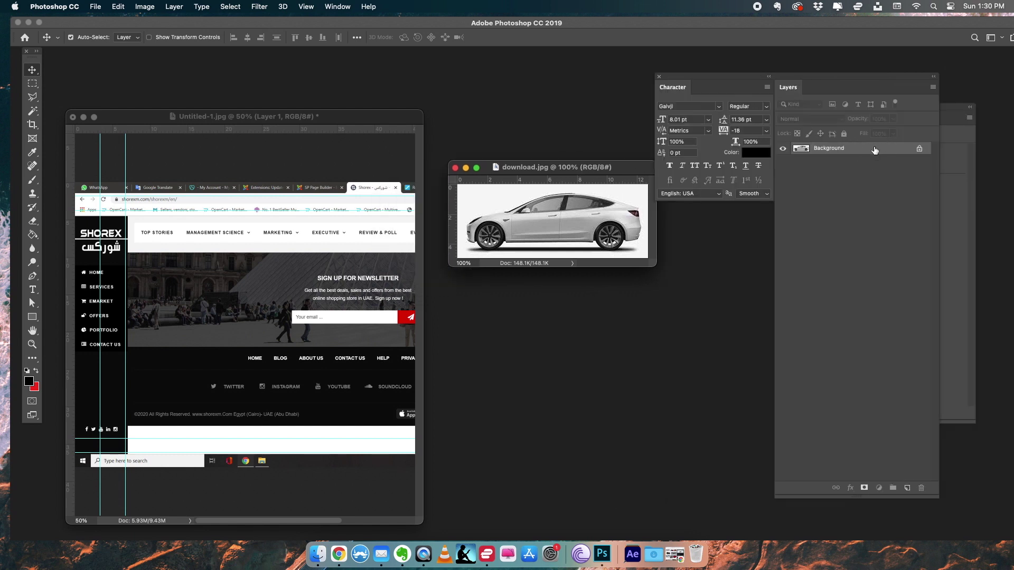
Convert the car image's locked Background into a regular layer with the default settings
double_click(874, 149)
key(Return)
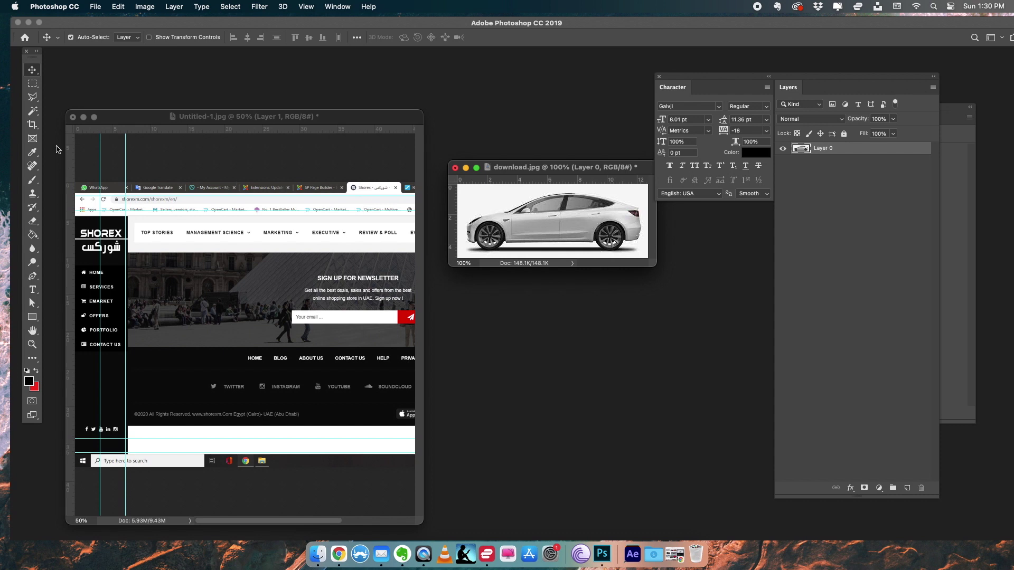
click(32, 111)
click(498, 204)
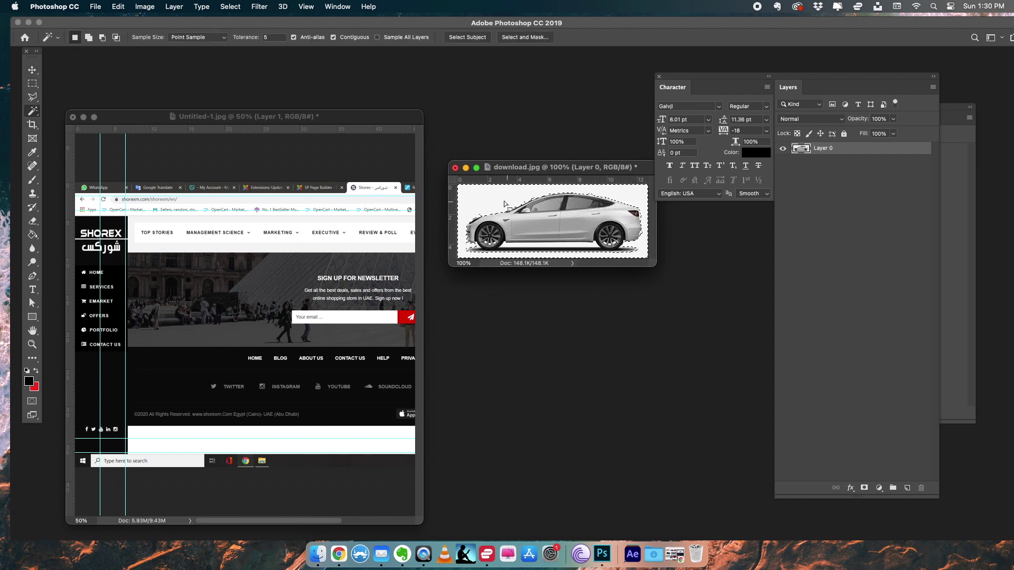
click(32, 83)
key(super+d)
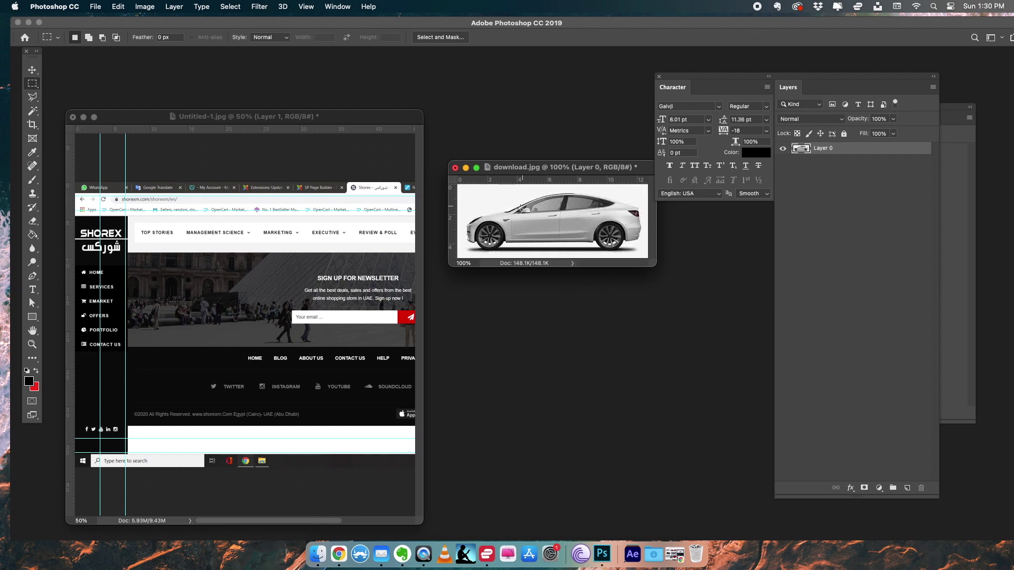
Select the white background around the car with the Magic Wand at a tolerance of 15 and delete it
click(32, 111)
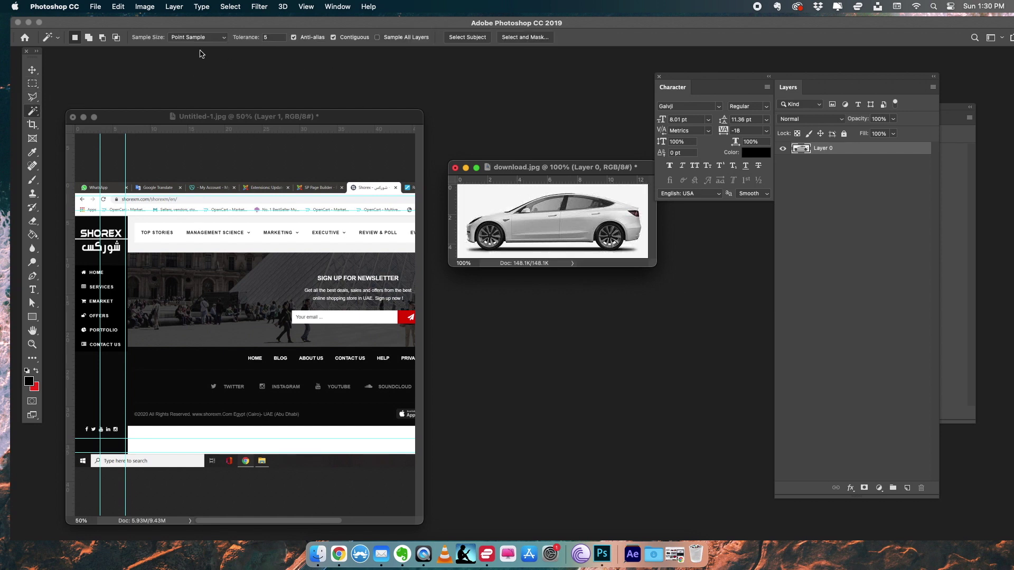
double_click(277, 38)
text(1)
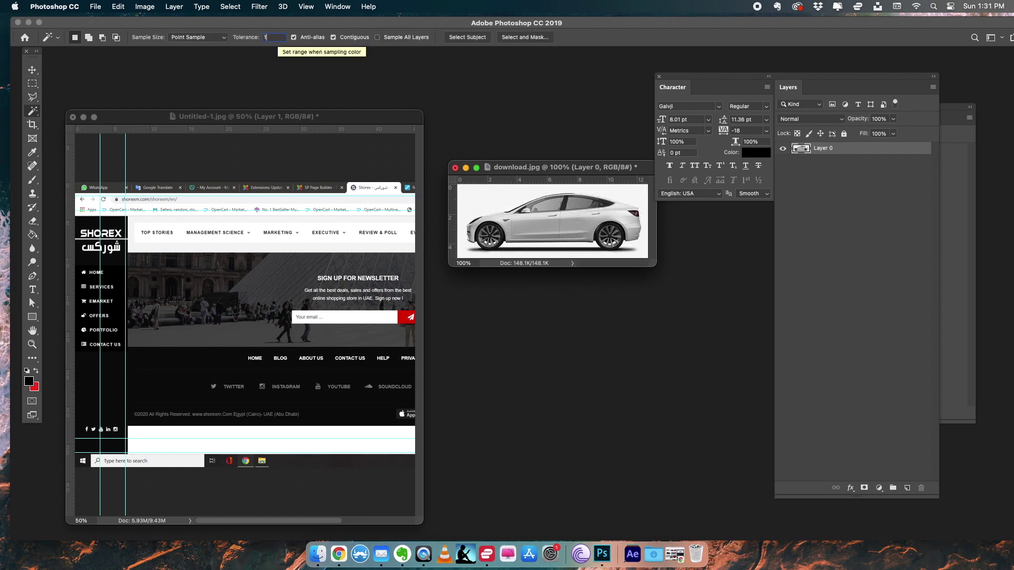
text(5)
click(491, 198)
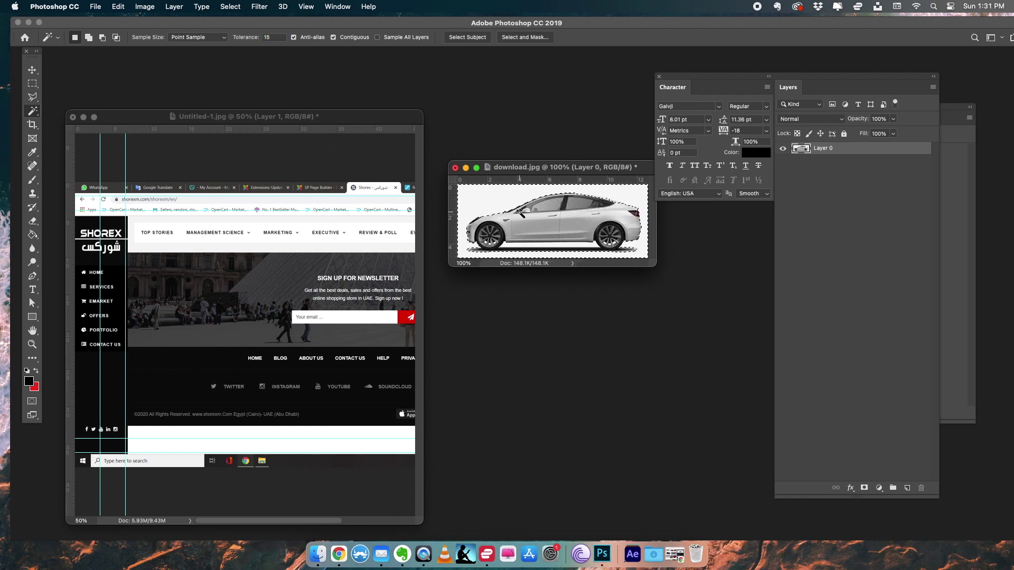
key(Delete)
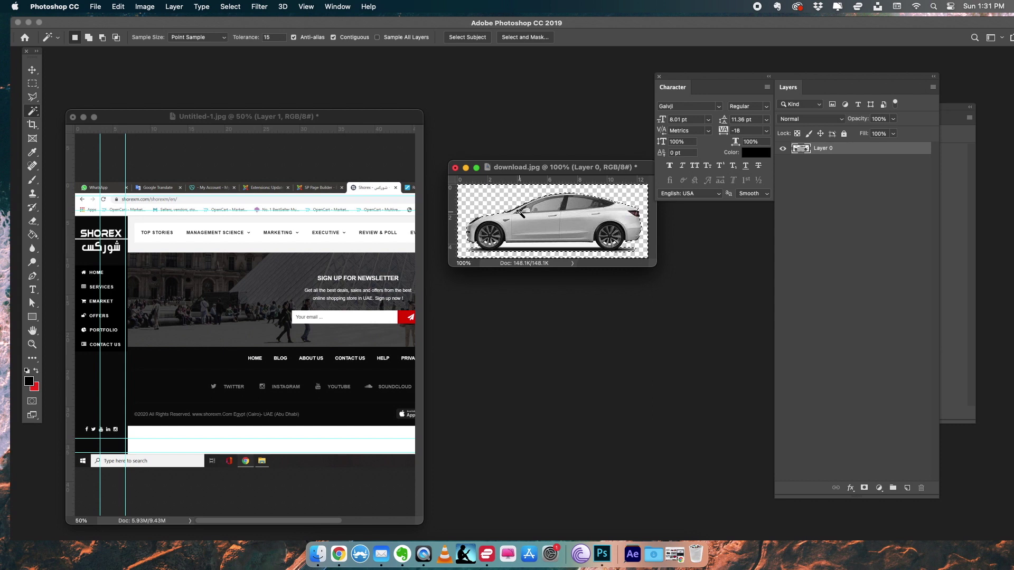
Remove the leftover background patch beneath the car between the wheels and clear the selection
click(516, 246)
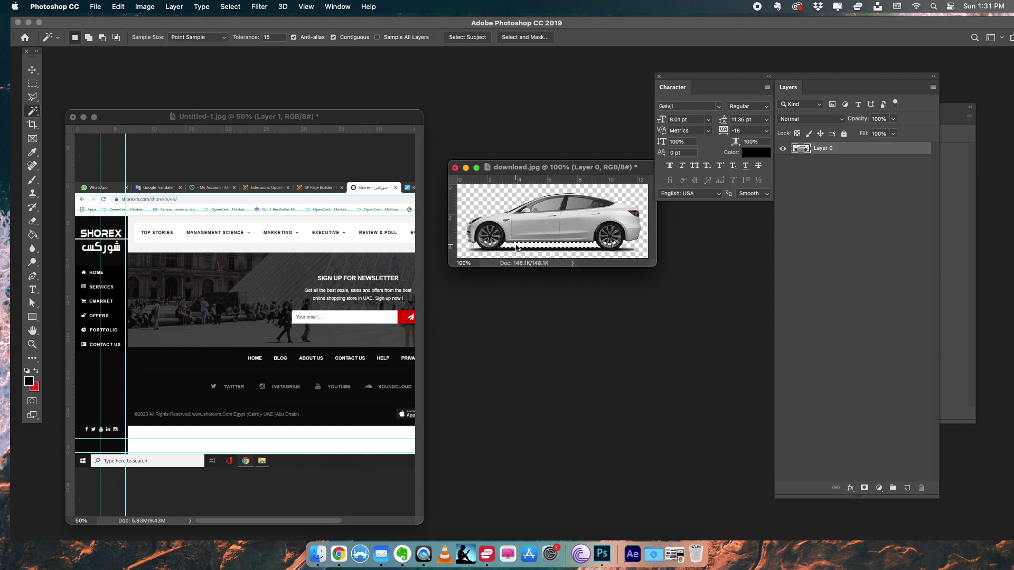
click(32, 84)
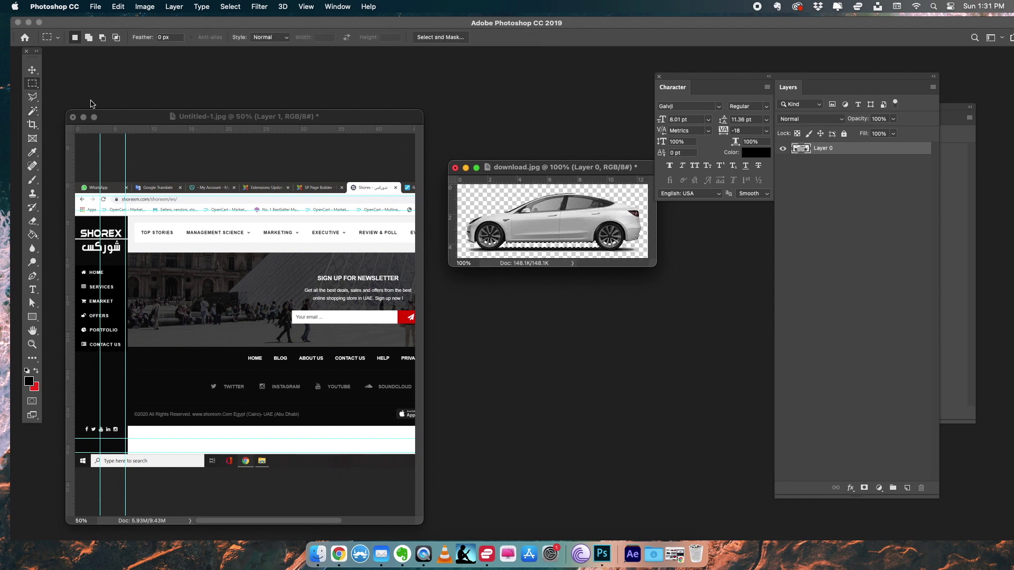
click(479, 187)
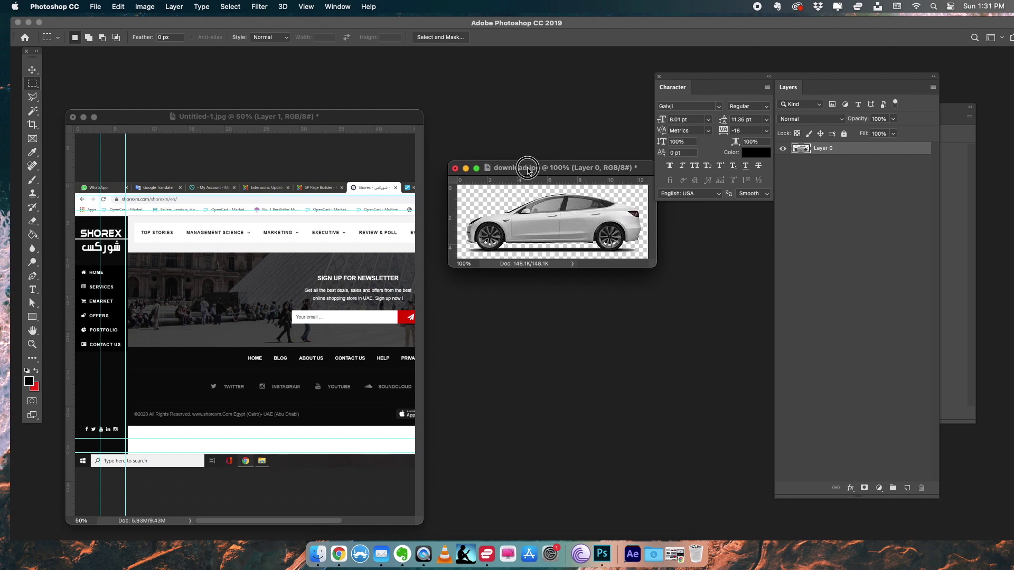
Make an elliptical selection around the car's front wheel and cut it to a new layer
drag(536, 167, 567, 201)
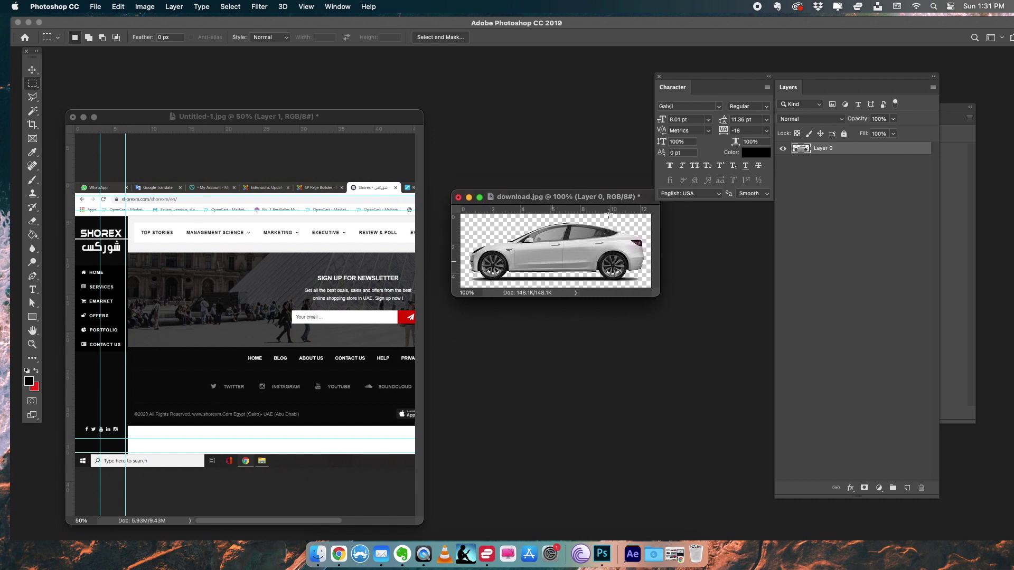
drag(600, 201, 571, 243)
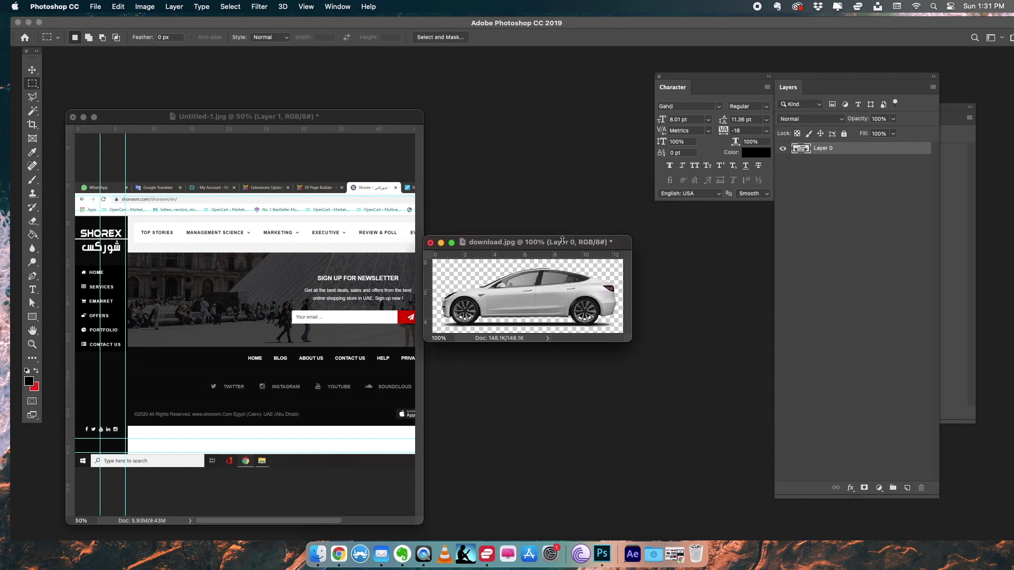
click(33, 88)
click(80, 93)
drag(454, 294, 479, 325)
right_click(465, 313)
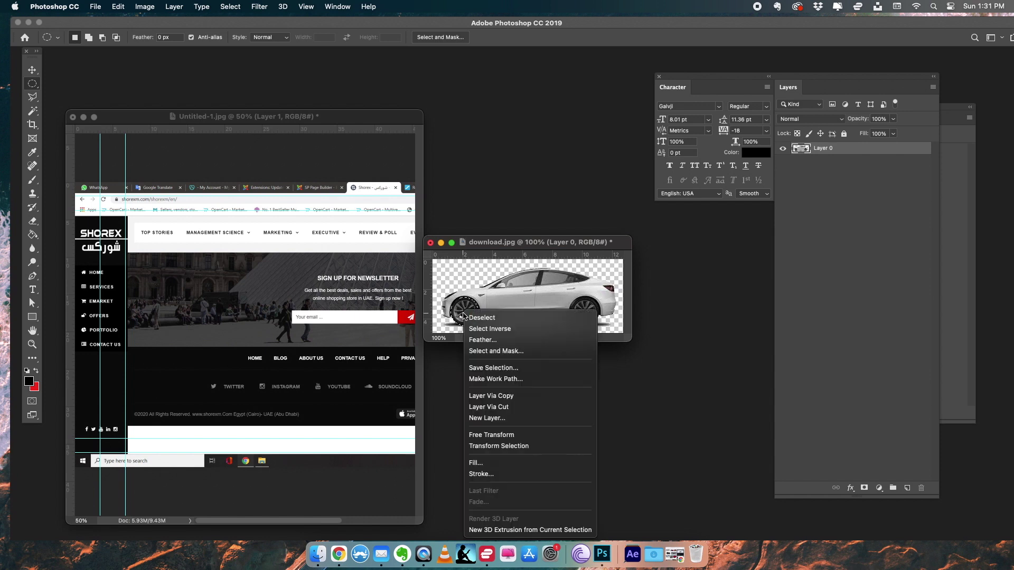
click(502, 407)
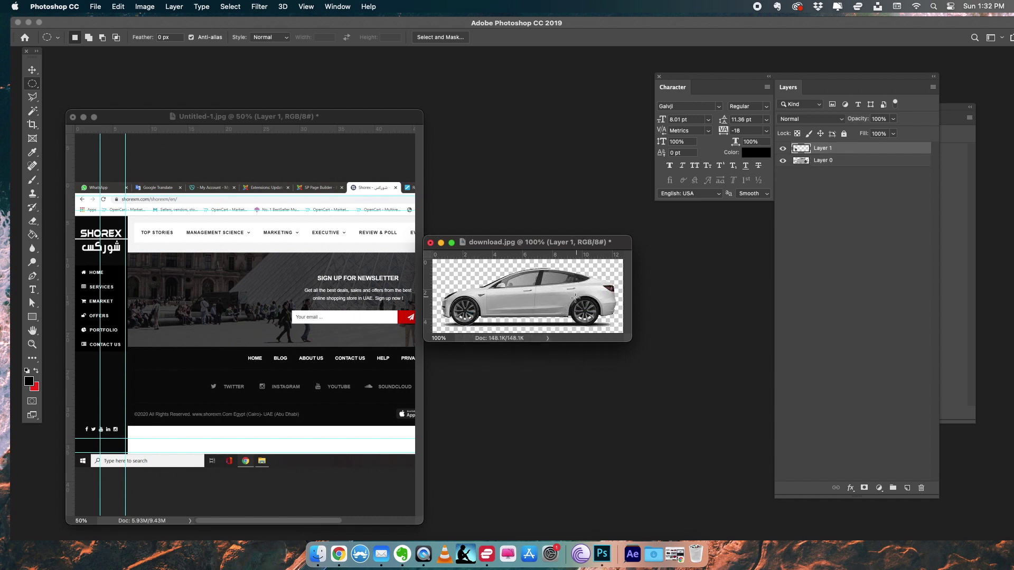
Make an elliptical selection around the car's rear wheel and cut it to a new layer
mouse_move(579, 306)
mouse_down()
mouse_move(601, 328)
mouse_move(596, 316)
mouse_up()
right_click(595, 316)
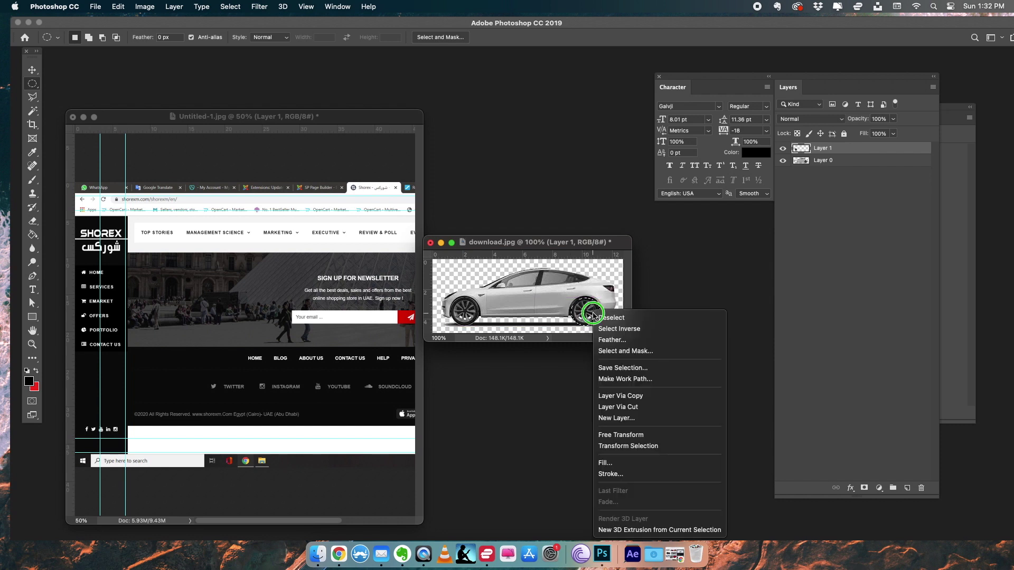
click(629, 409)
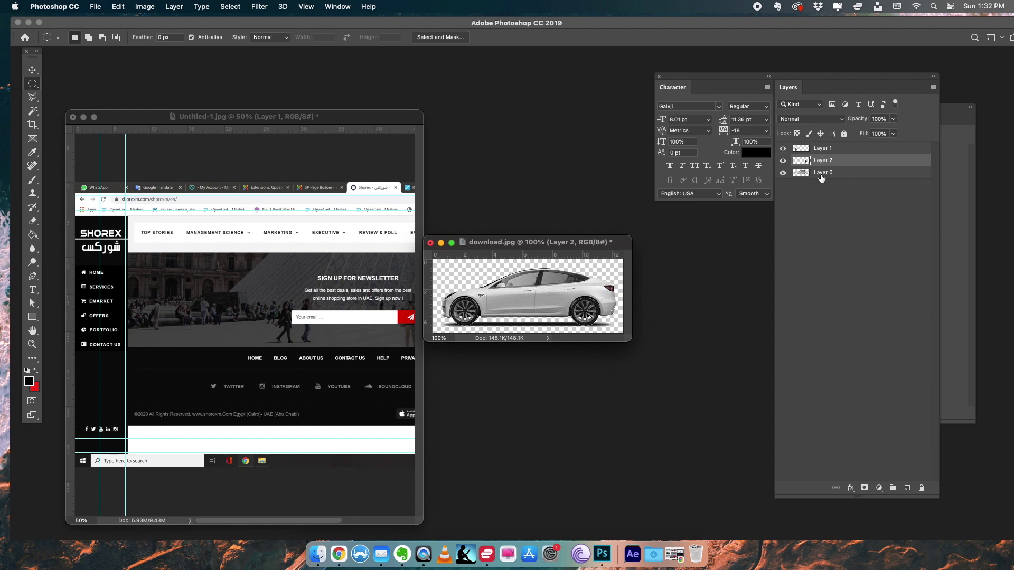
Rename the car body layer as car, the front wheel layer as tyre1 and the rear wheel layer as tyre2
double_click(822, 173)
text(car)
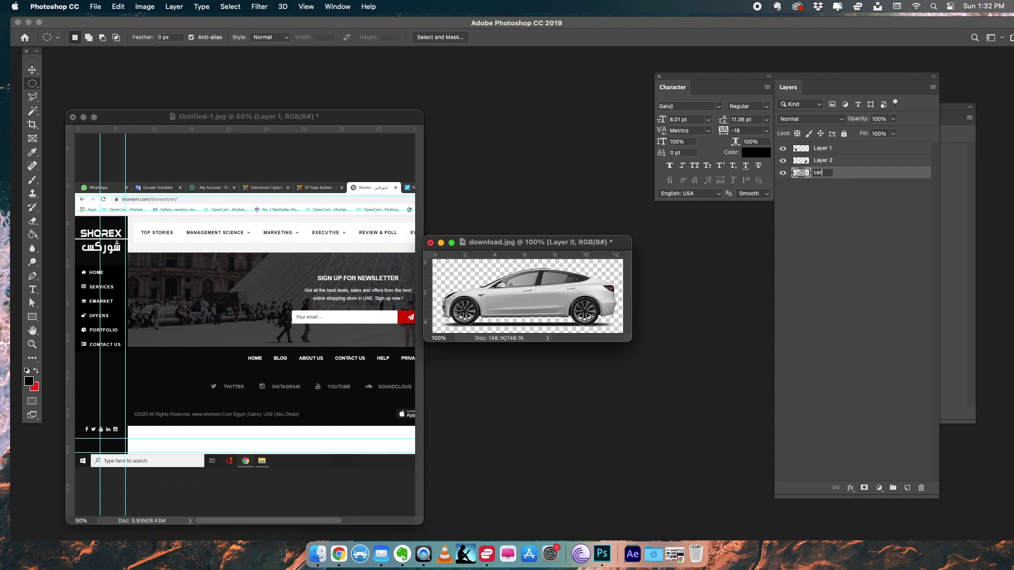
click(825, 151)
double_click(822, 148)
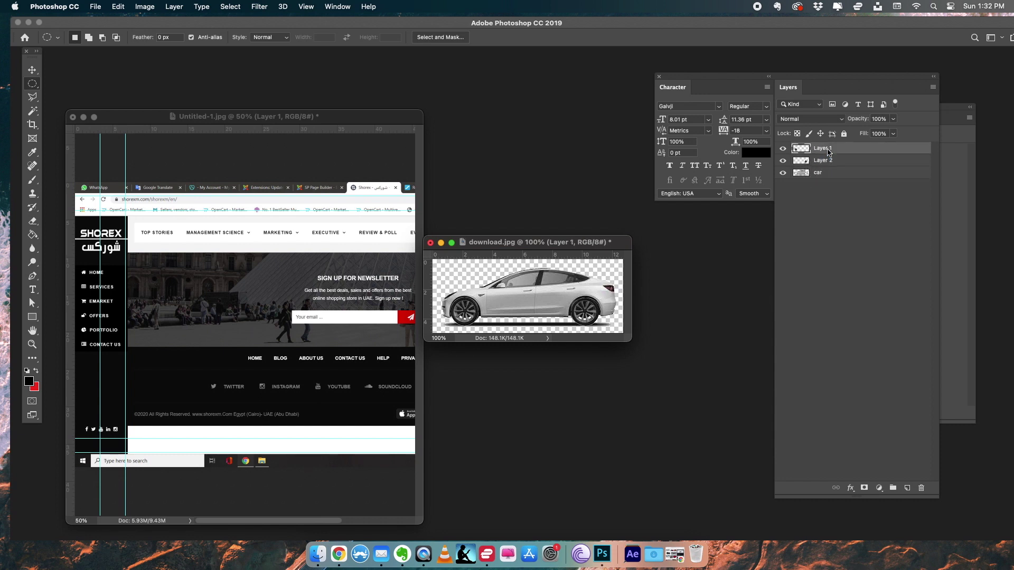
text(tyre1)
key(Return)
double_click(819, 161)
text(tyre2)
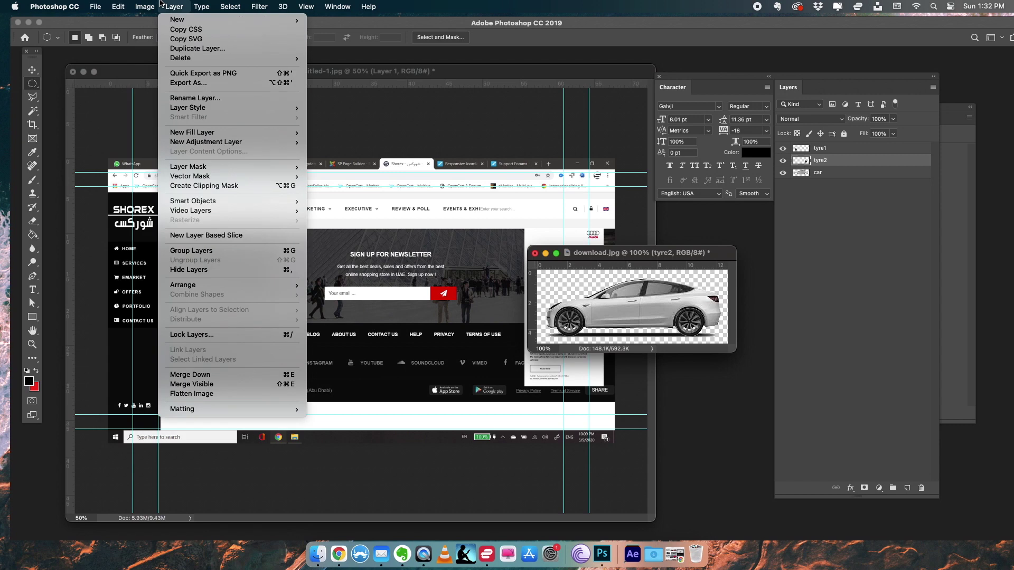
Flip the car image's canvas horizontally and move its document window lower
mouse_move(145, 7)
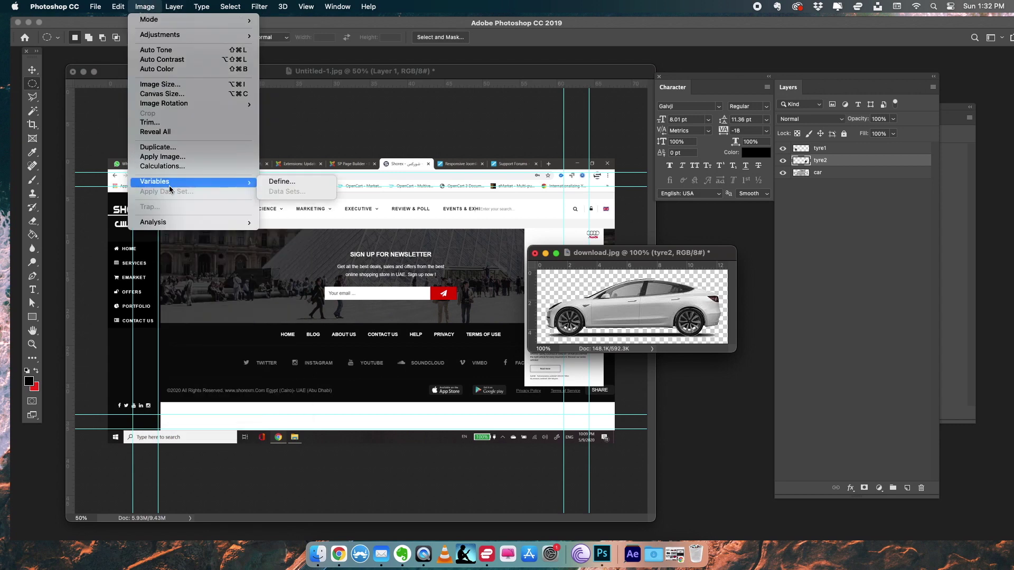
mouse_move(172, 102)
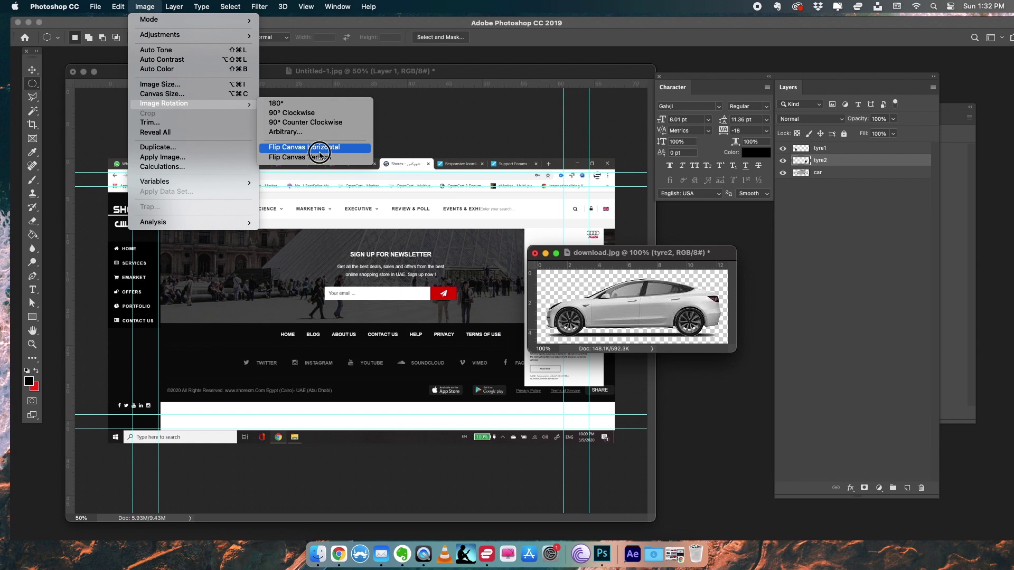
click(318, 148)
drag(622, 252, 586, 299)
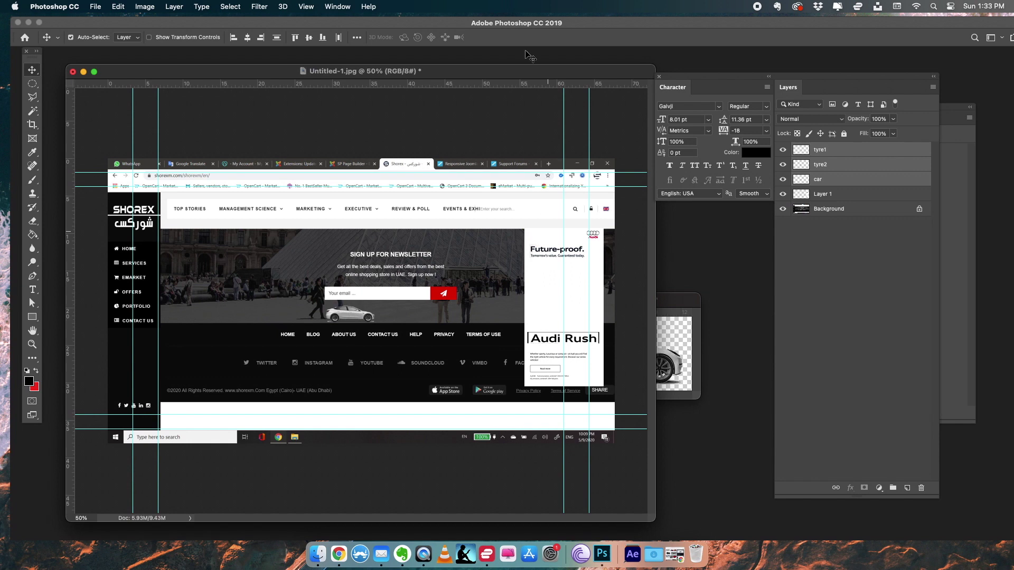
Save the layered car image on the Desktop as car.psd in Photoshop format with Maximize Compatibility
key(super+shift+s)
text(car)
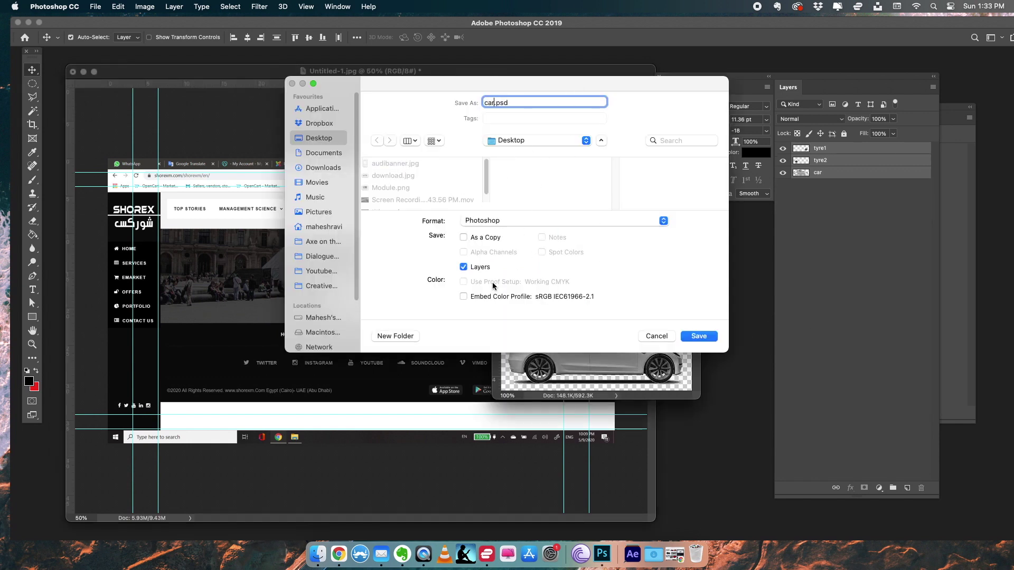
click(688, 340)
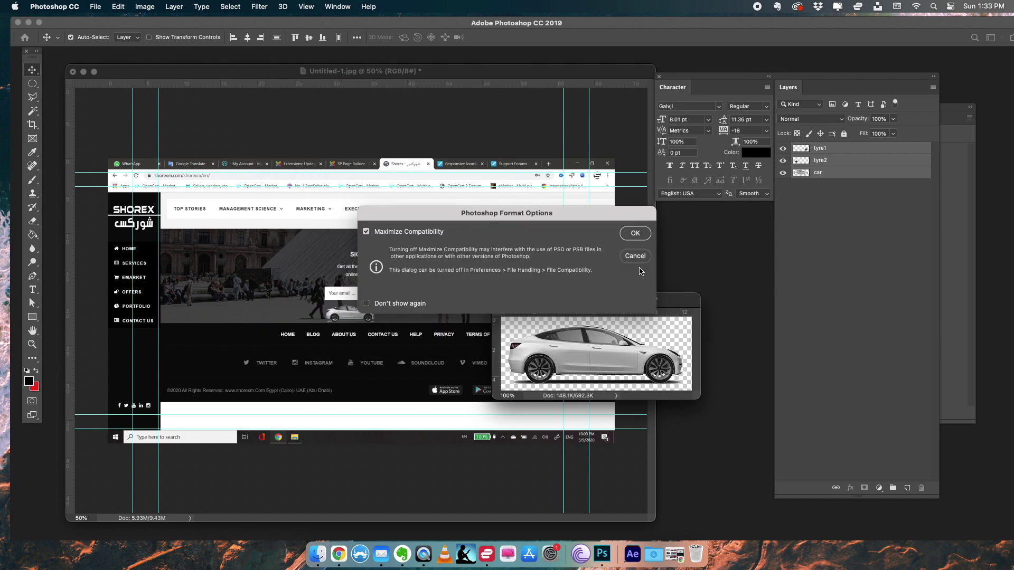
click(635, 233)
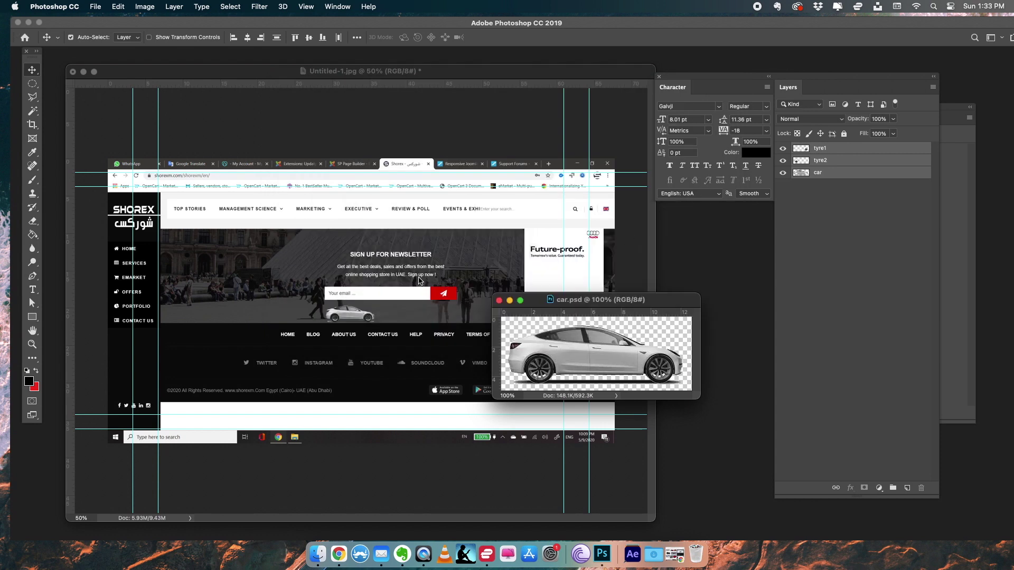
Delete the tyre1, tyre2 and car layers from the website screenshot document and save it as background.psd
click(422, 281)
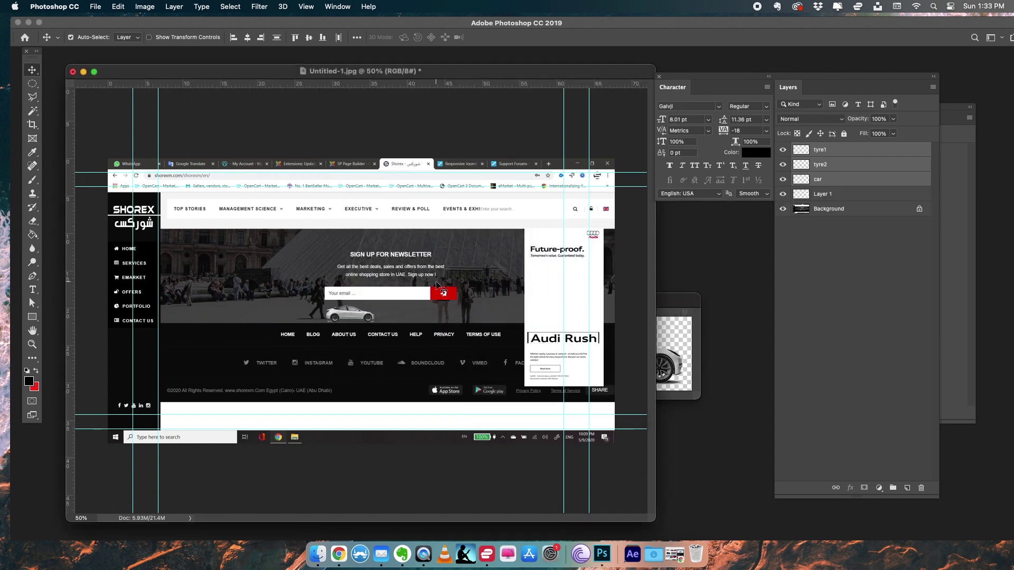
click(821, 153)
shift+click(827, 179)
key(Delete)
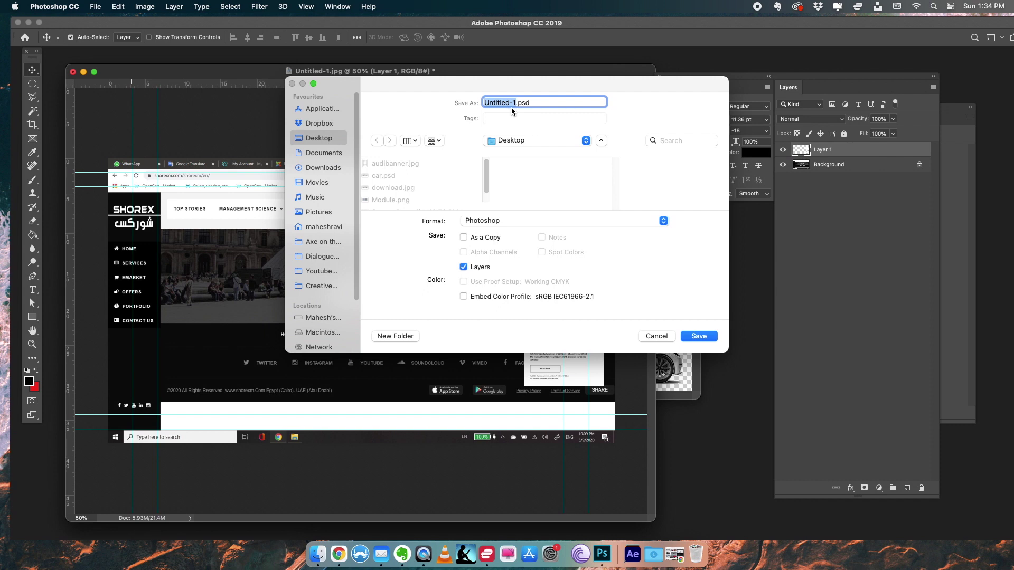
text(background)
key(Return)
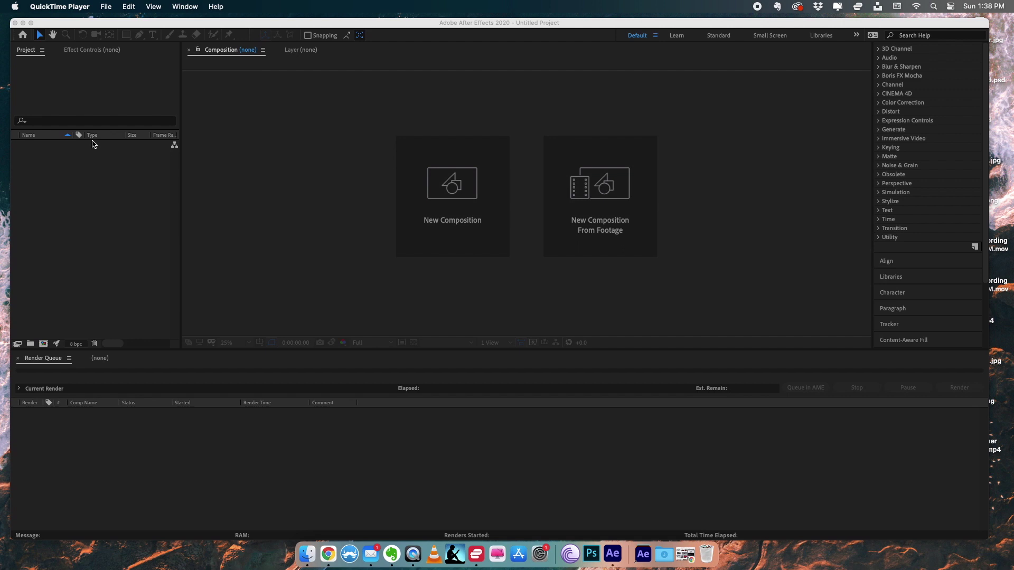
In After Effects, import background.psd as Composition - Retain Layer Sizes with Editable Layer Styles and Create Composition switched off
click(58, 164)
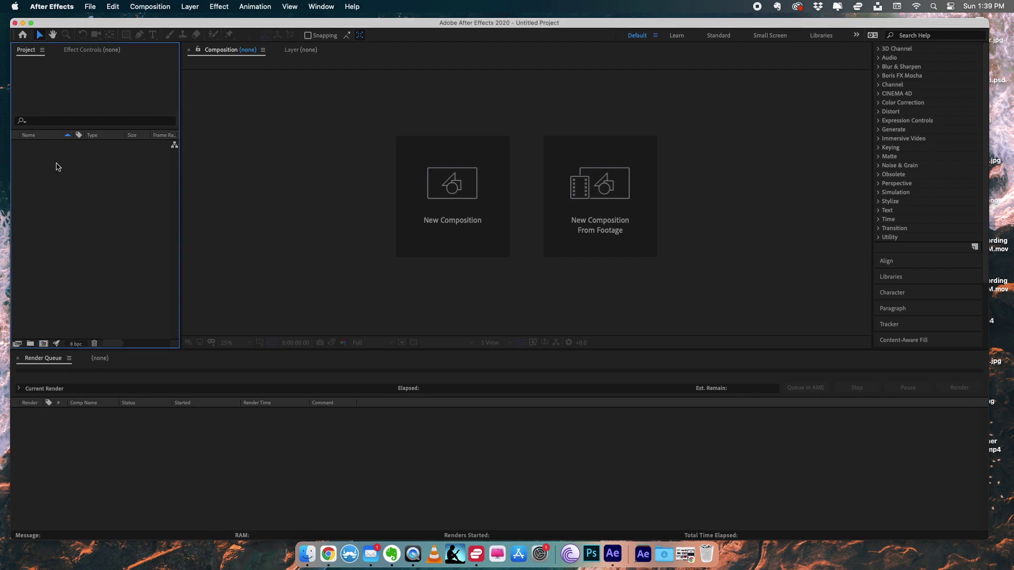
double_click(58, 167)
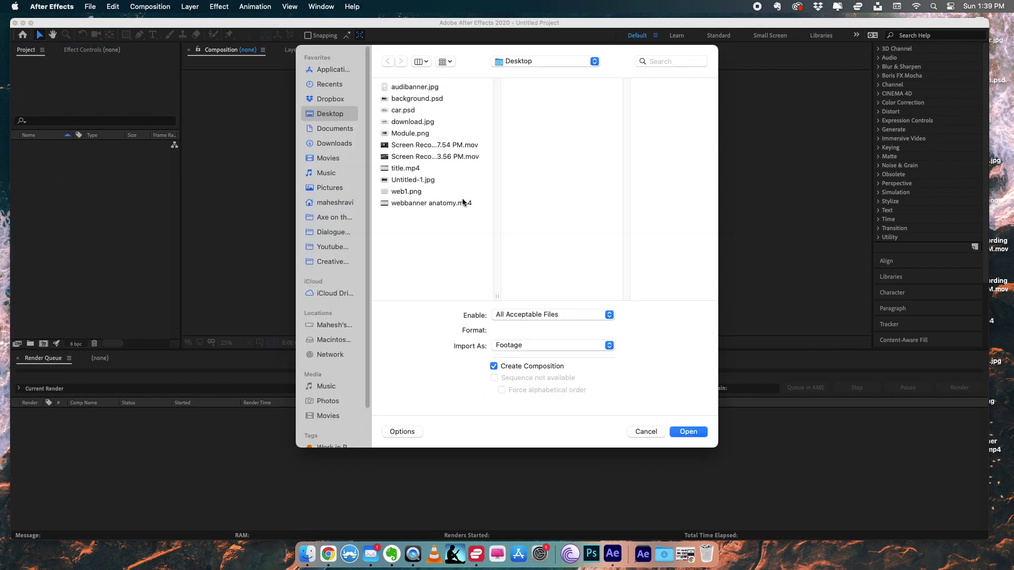
click(386, 100)
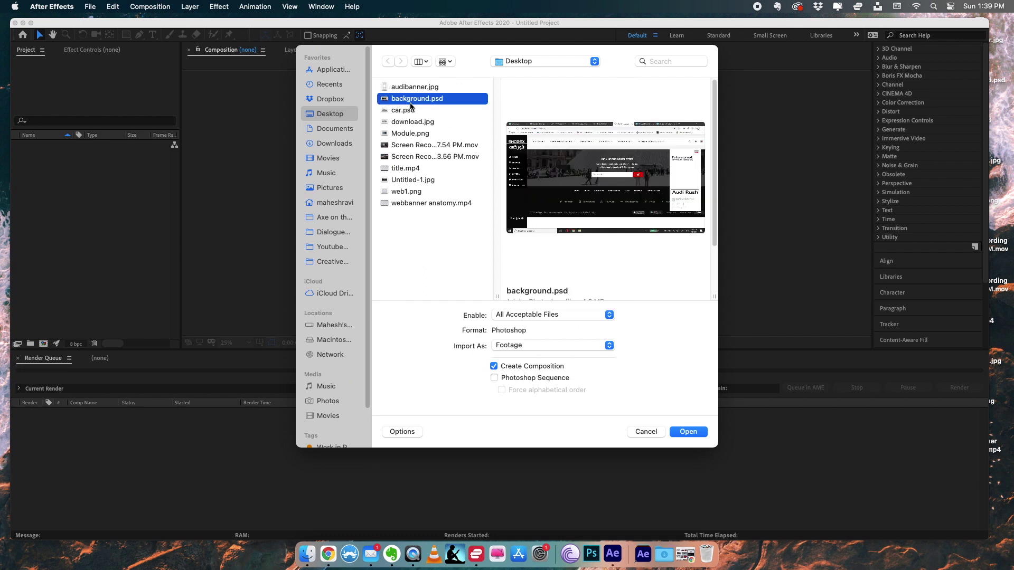
click(517, 346)
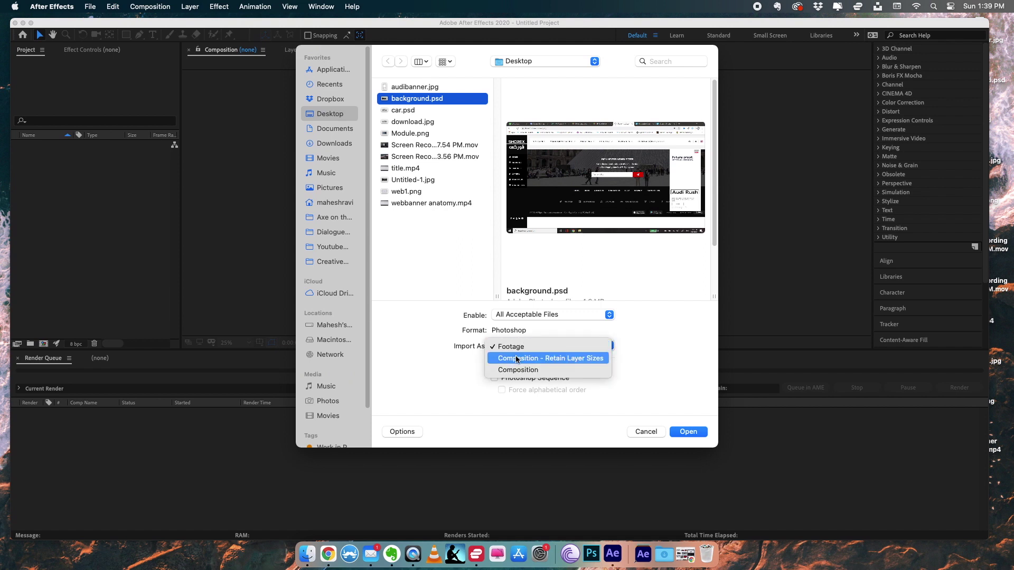
click(516, 359)
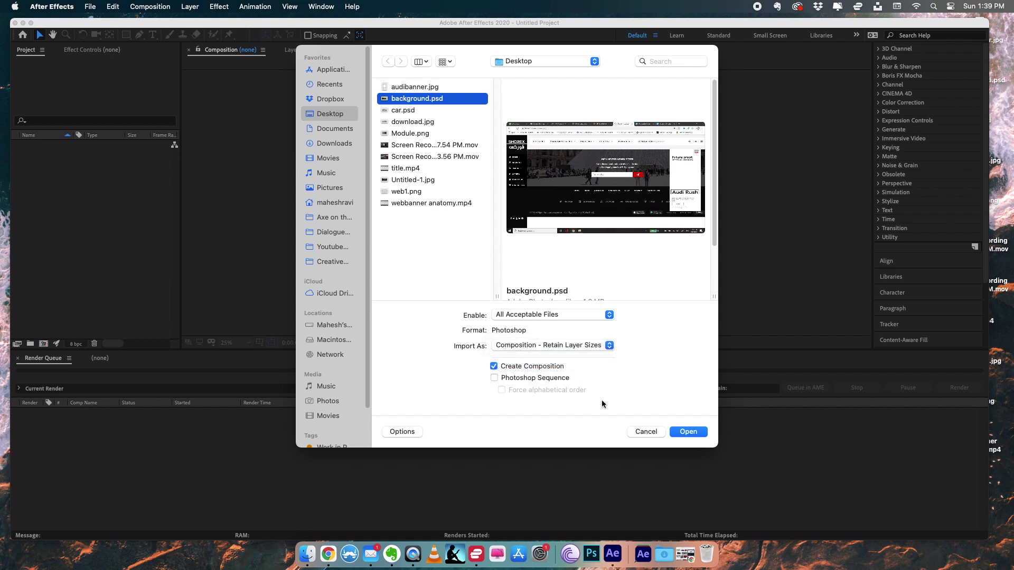
click(493, 366)
click(681, 431)
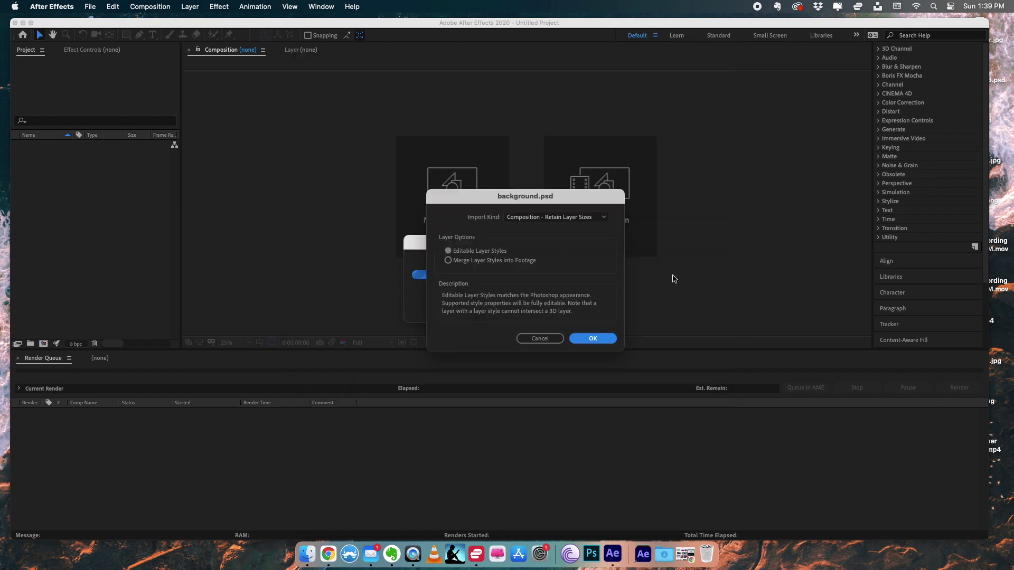
click(581, 340)
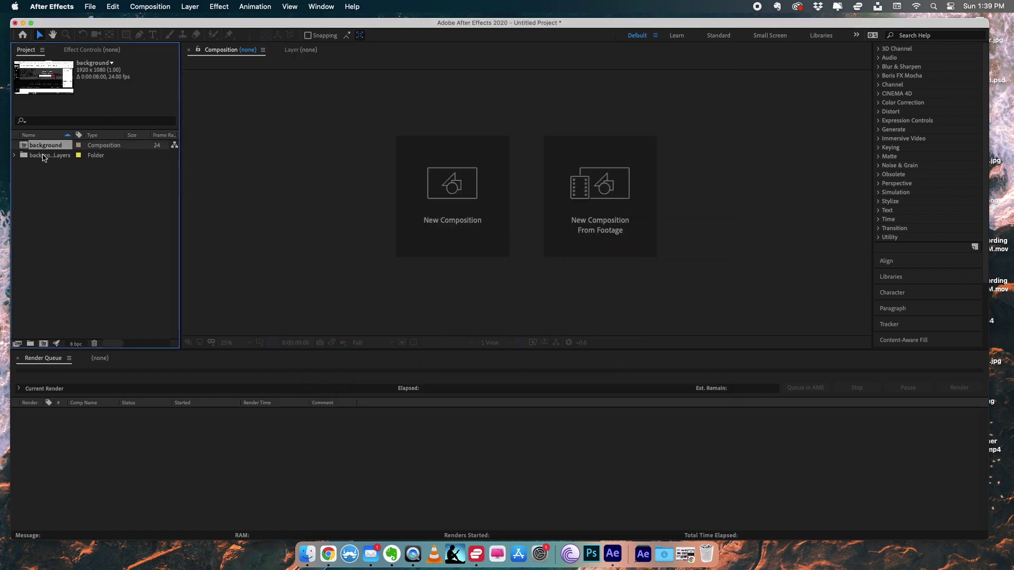
Import car.psd as Composition - Retain Layer Sizes with Editable Layer Styles
click(44, 189)
double_click(43, 189)
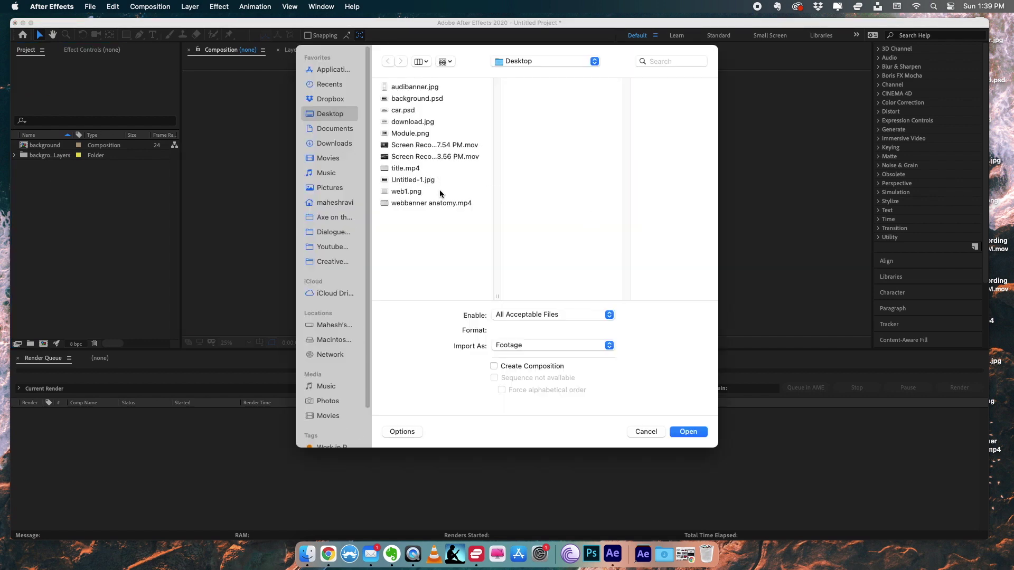
click(411, 109)
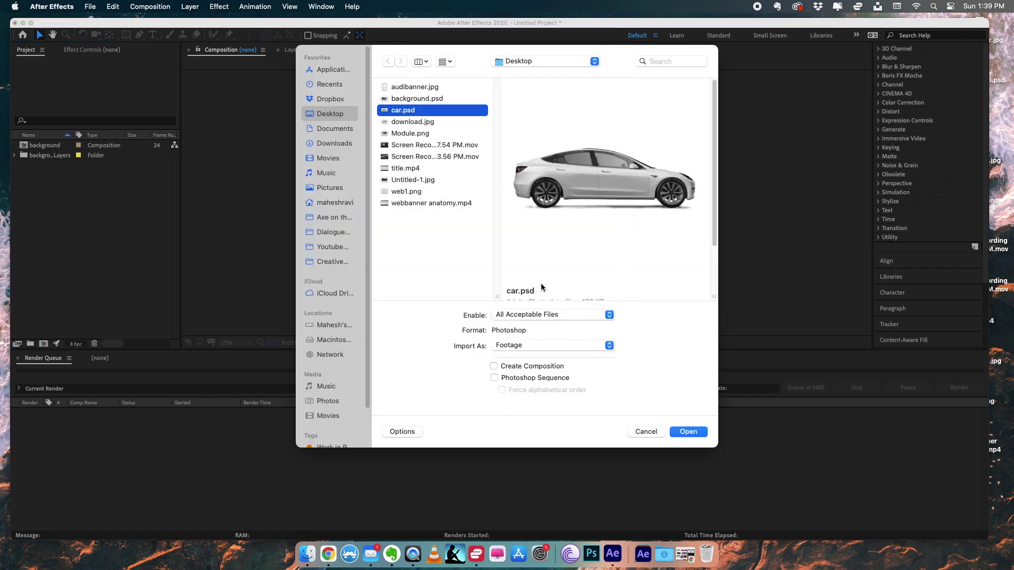
click(531, 347)
click(531, 359)
click(682, 432)
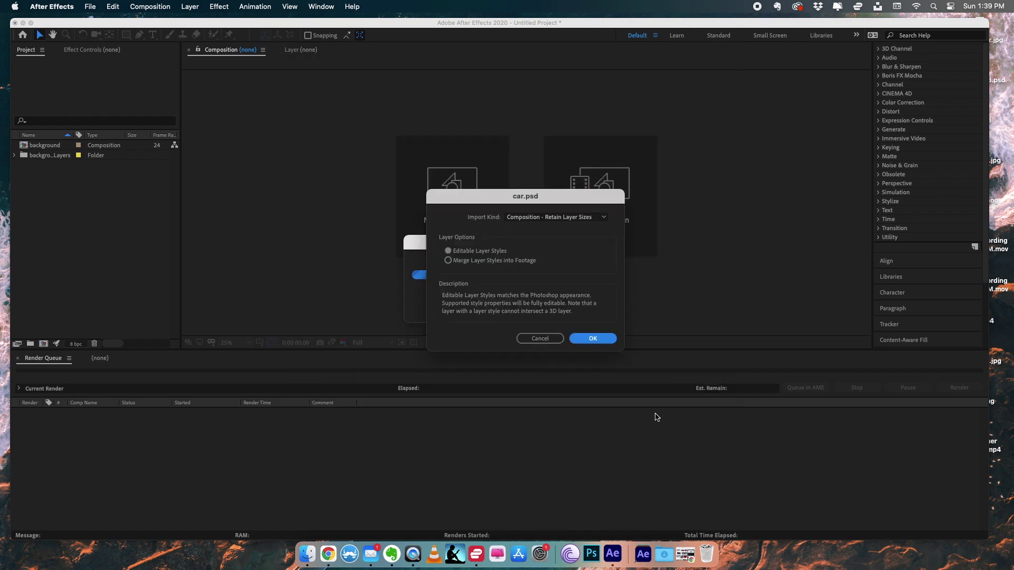
click(589, 340)
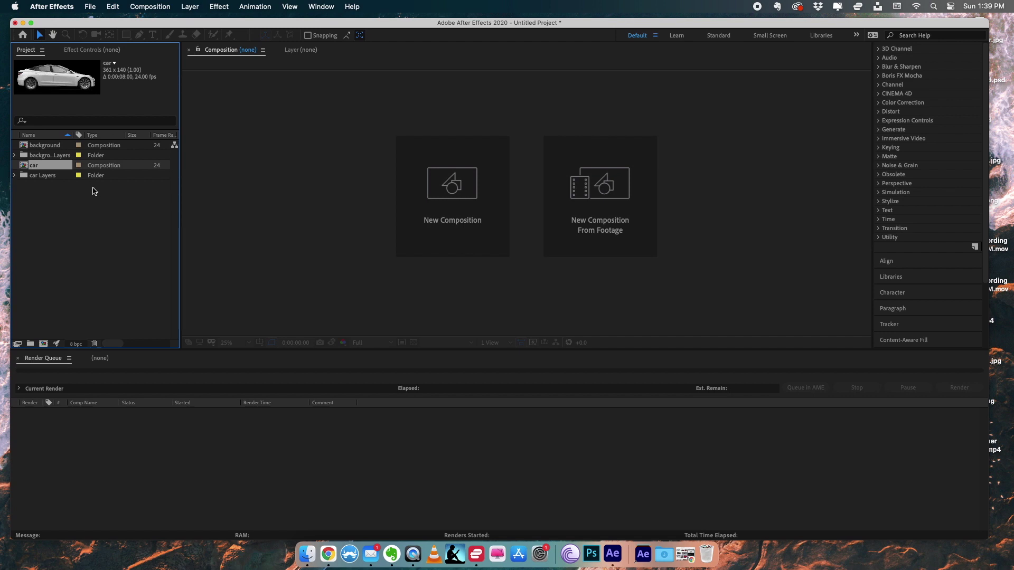
Open the background composition and toggle Layer 1's visibility to check which part of the page it holds
click(57, 148)
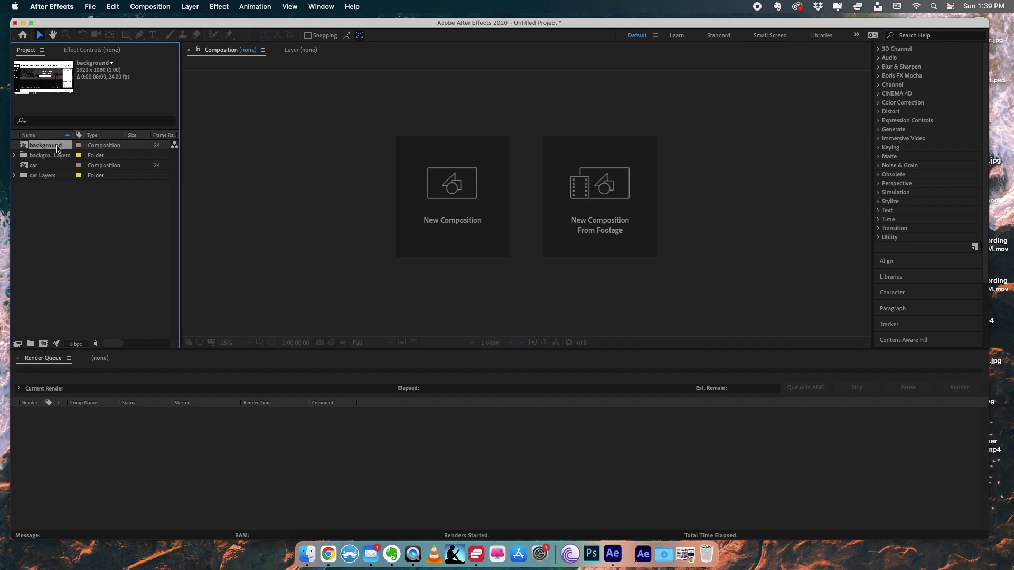
double_click(58, 147)
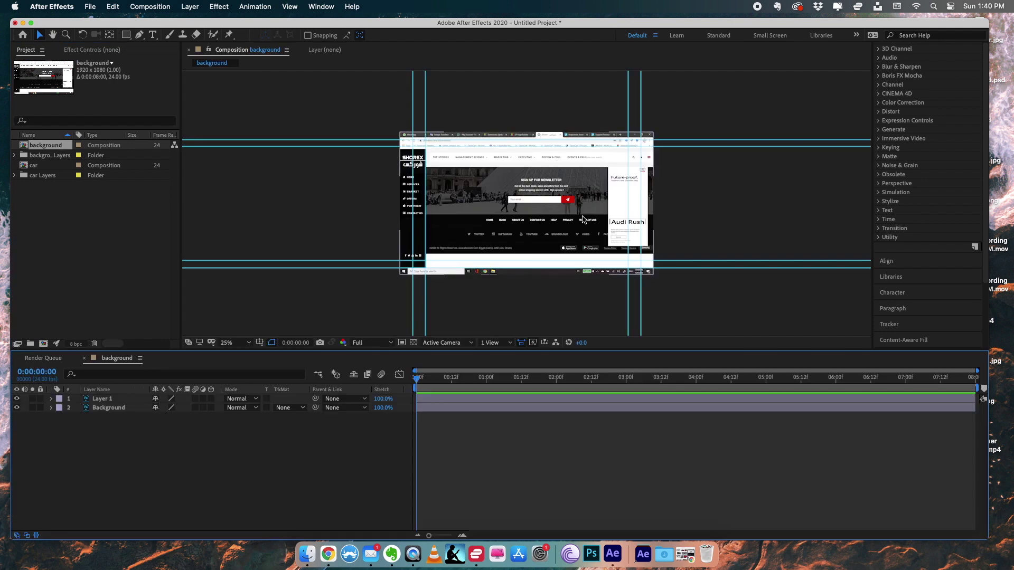
key(period)
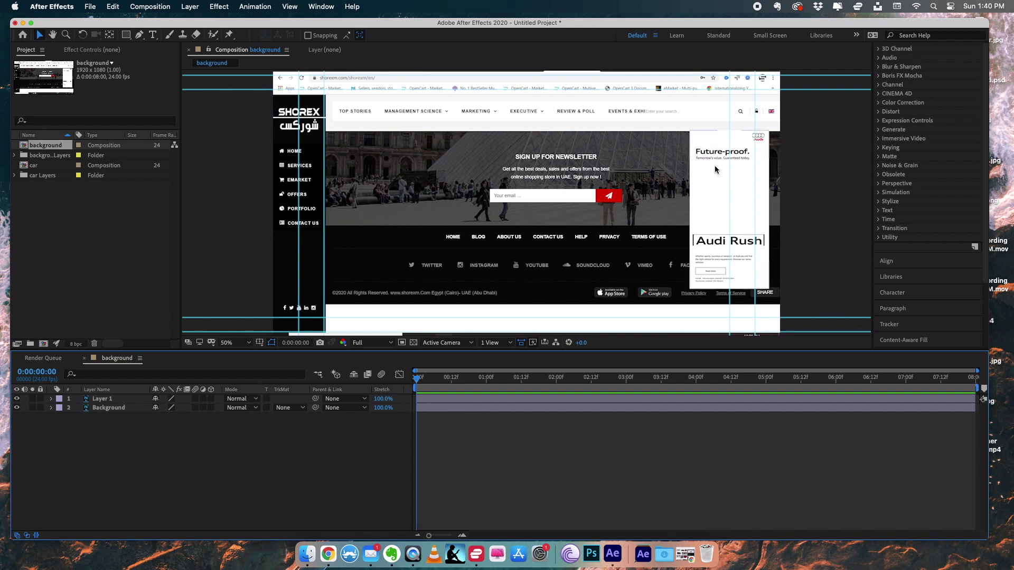
click(101, 399)
click(16, 399)
click(17, 399)
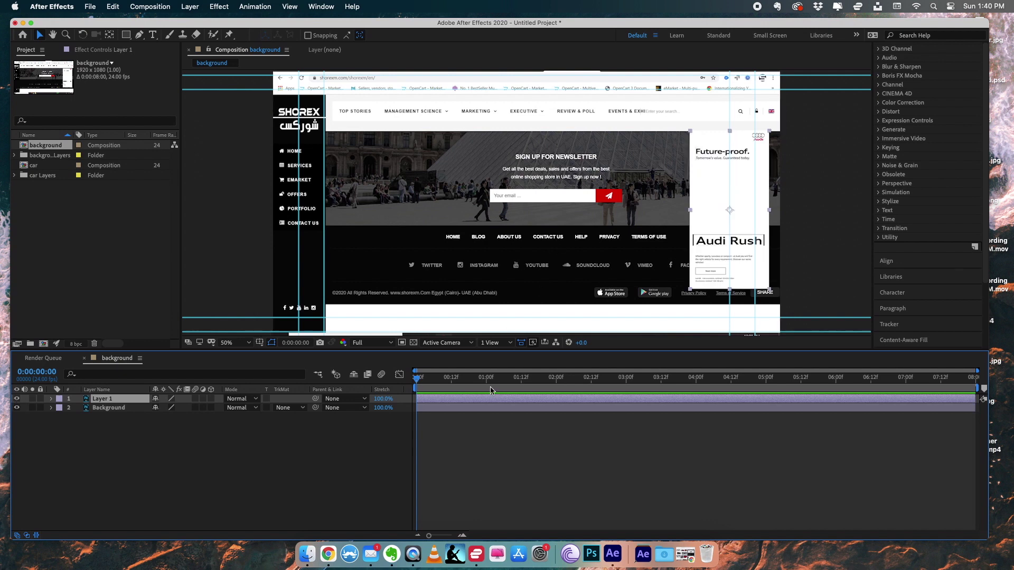
click(496, 434)
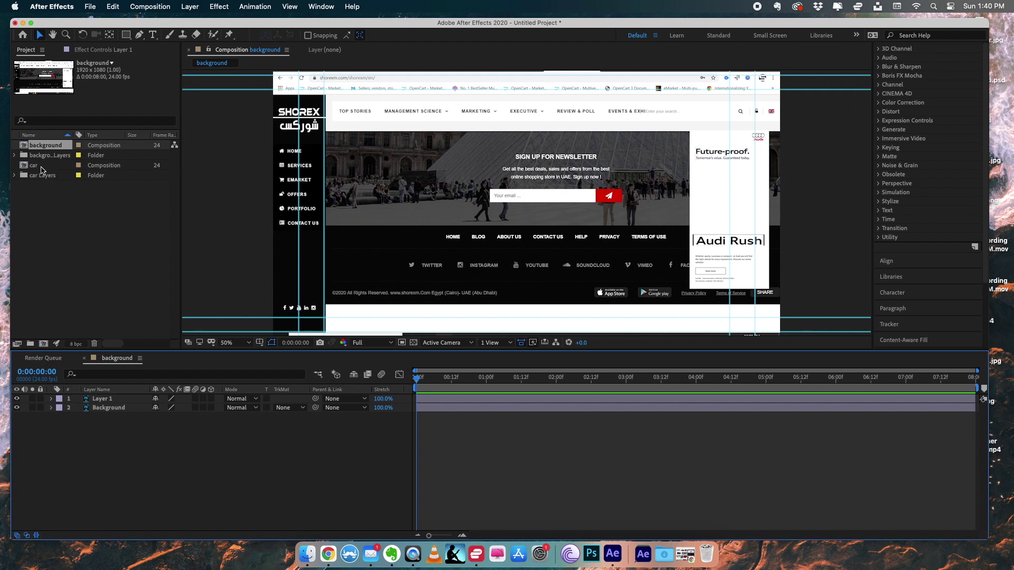
Open the car composition and select the tyre1 and tyre2 layers in turn to check which wheel each one holds
click(103, 264)
double_click(33, 167)
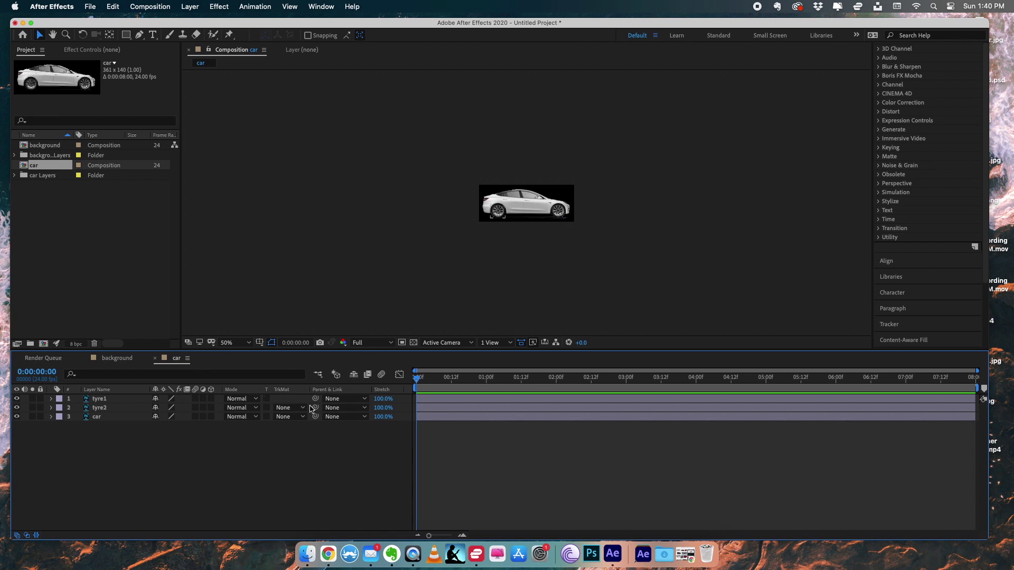
click(101, 400)
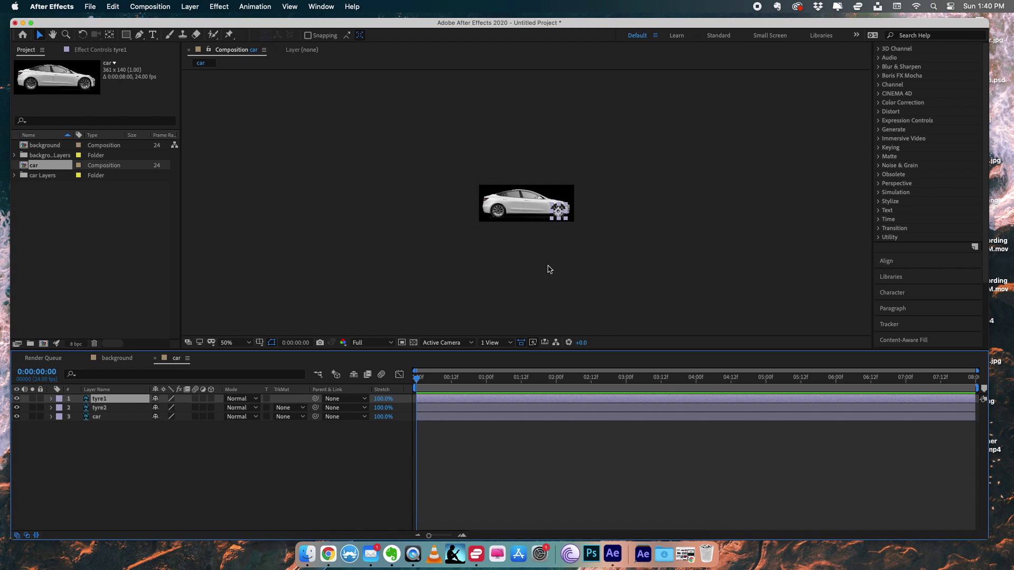
scroll(550, 270, up, 4)
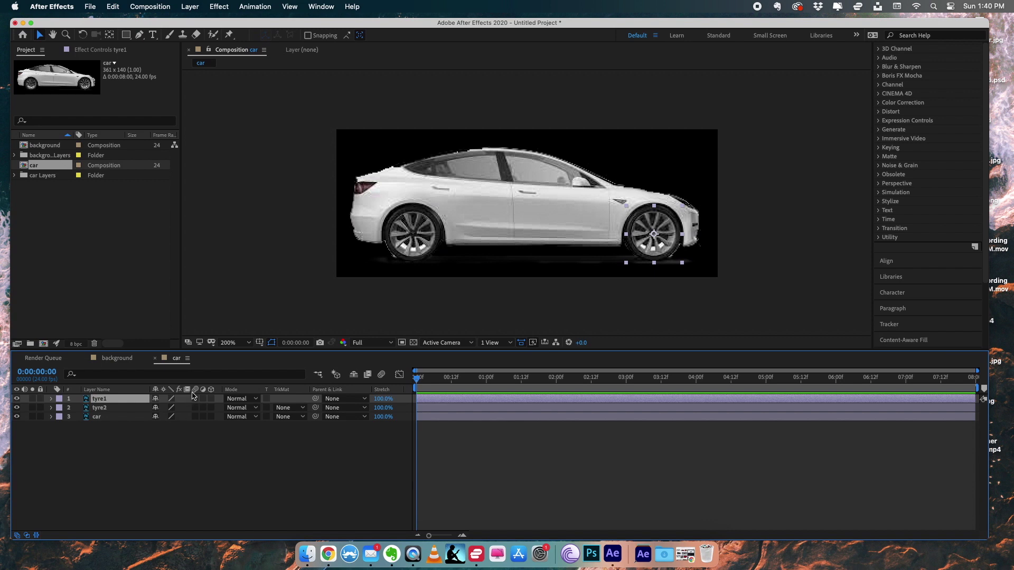
click(99, 409)
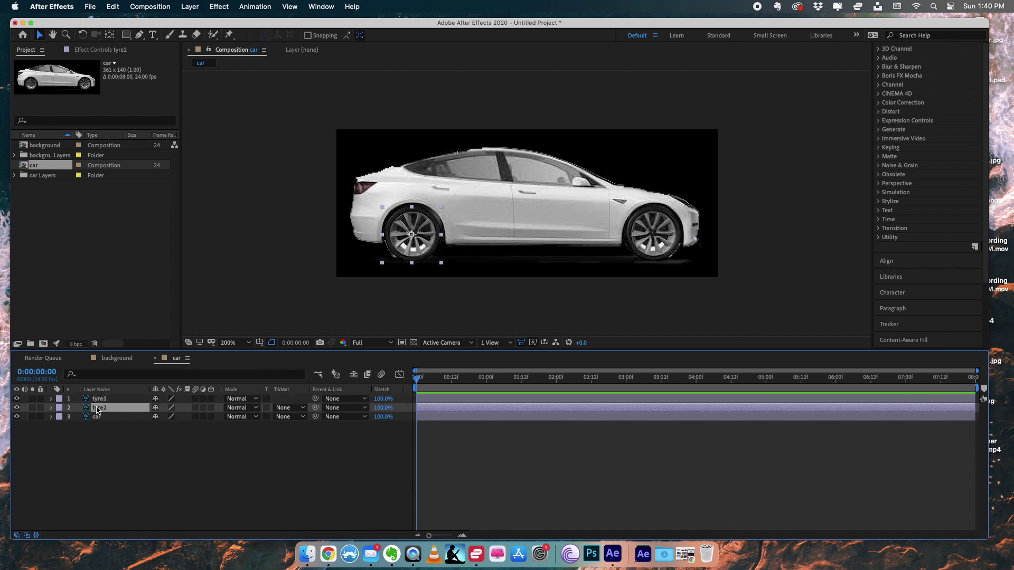
click(99, 400)
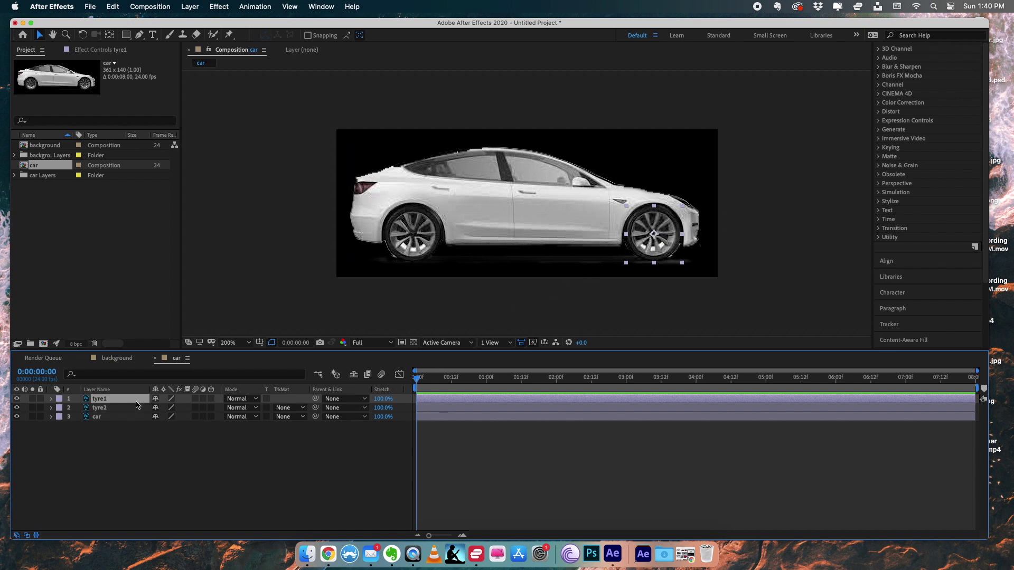
Expand the tyre1 layer's transform properties and enable Rotation keyframing at 0:00:00:00
click(102, 409)
click(106, 400)
click(51, 400)
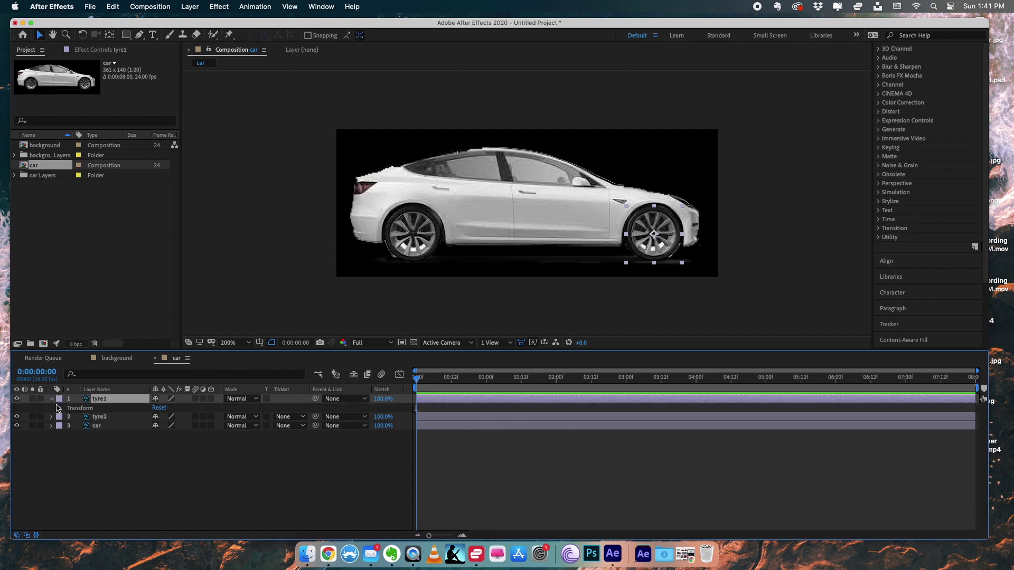
click(61, 409)
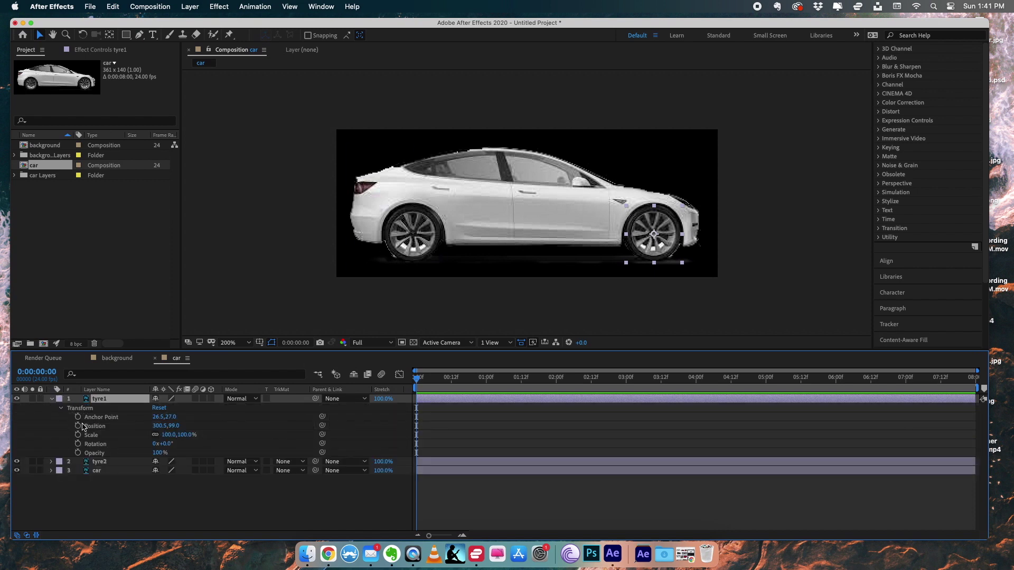
click(78, 445)
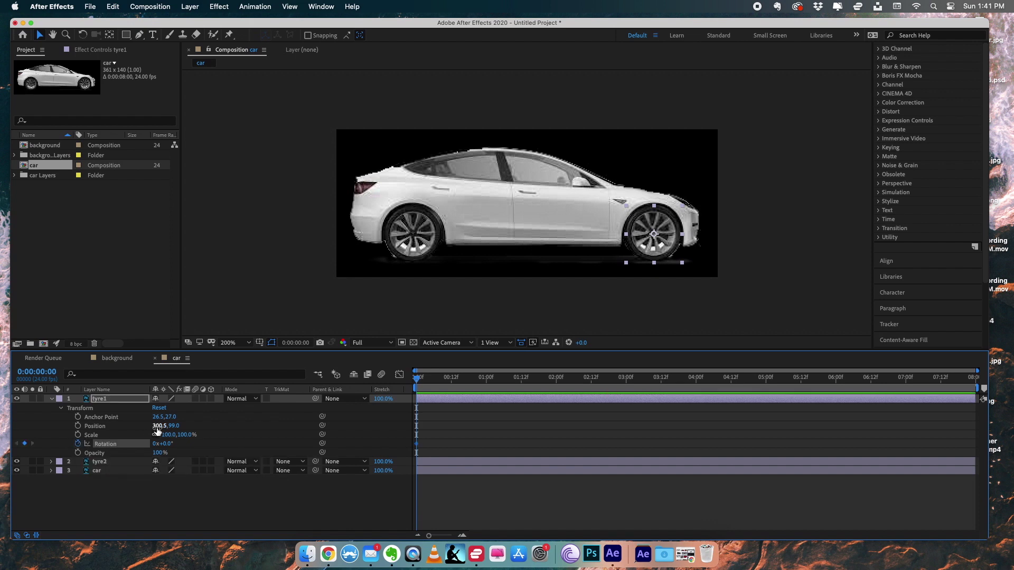
At 0:00:04:00, set the tyre1 layer's rotation to 2 full turns
click(974, 379)
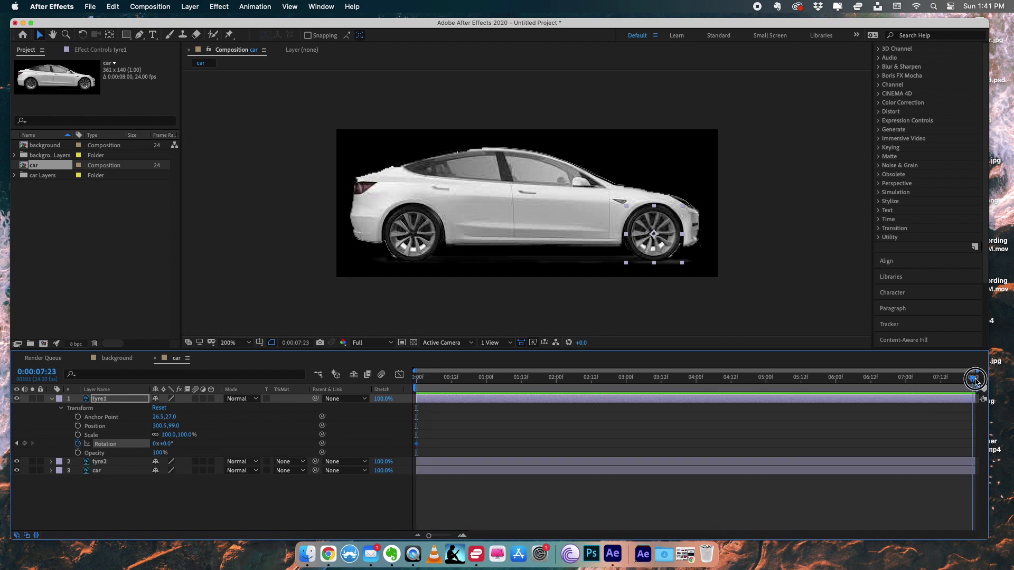
click(777, 379)
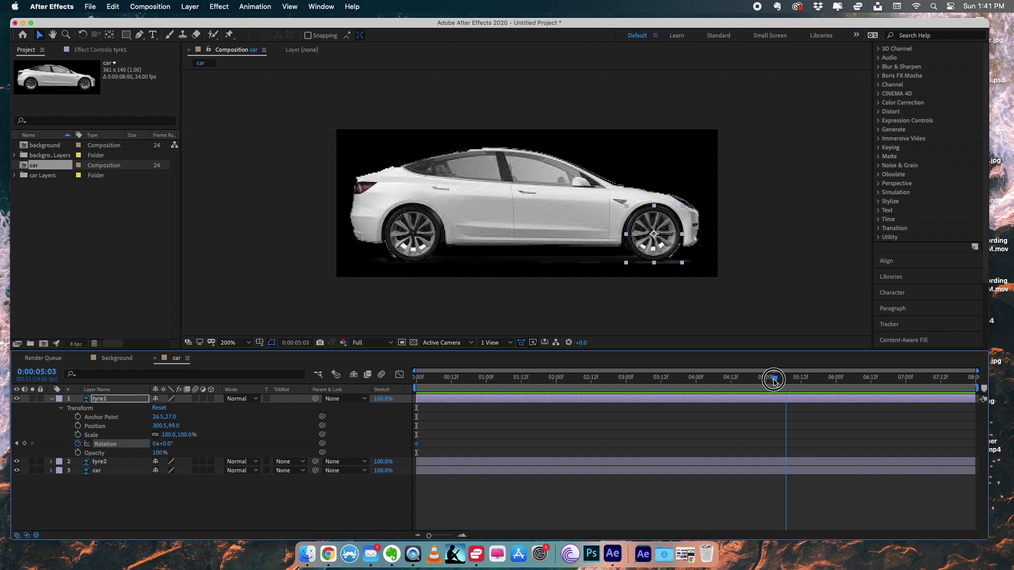
click(766, 379)
click(692, 379)
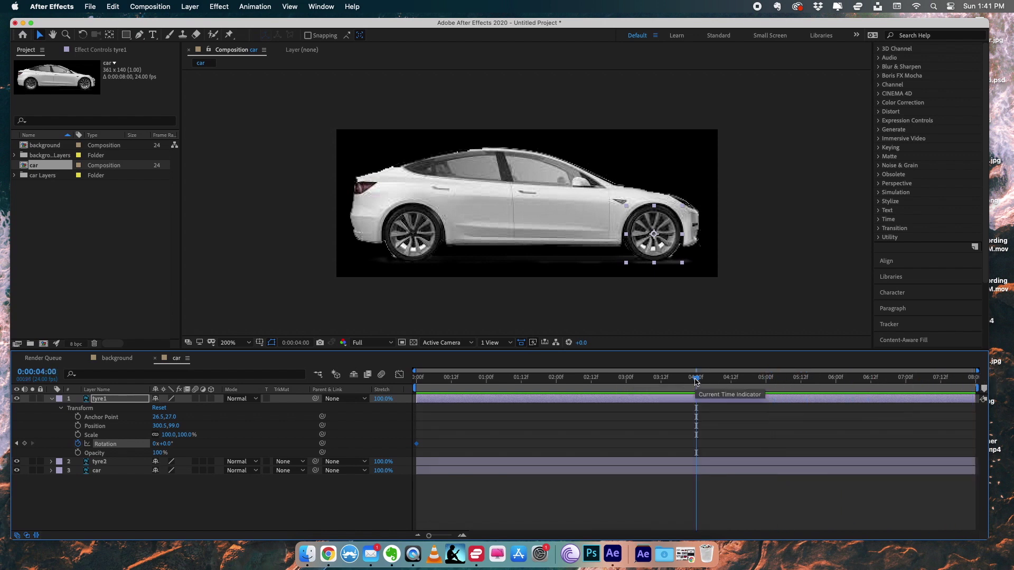
click(156, 445)
text(2)
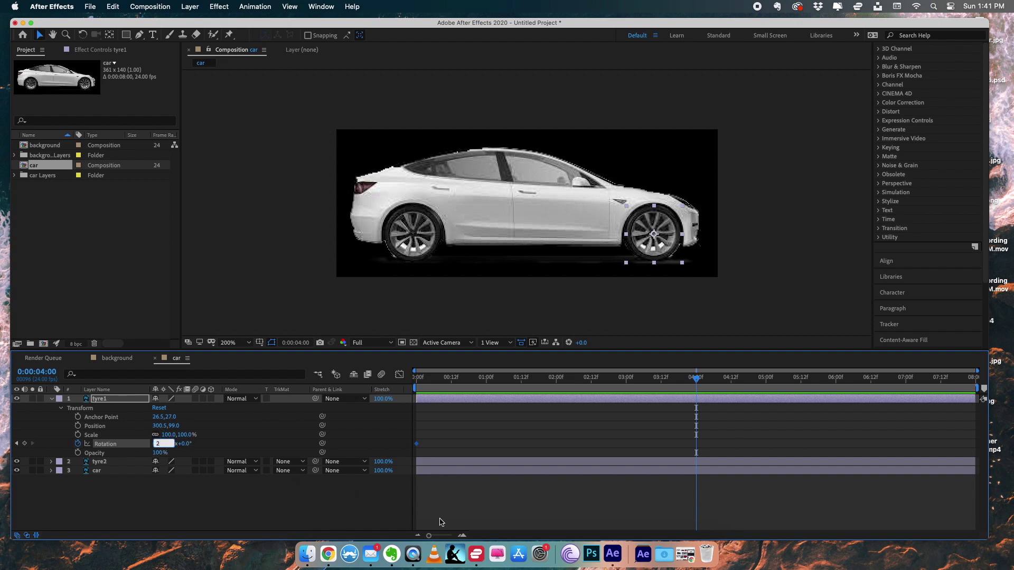
click(453, 484)
Preview the front wheel's spin from the start of the car composition
key(Home)
key(space)
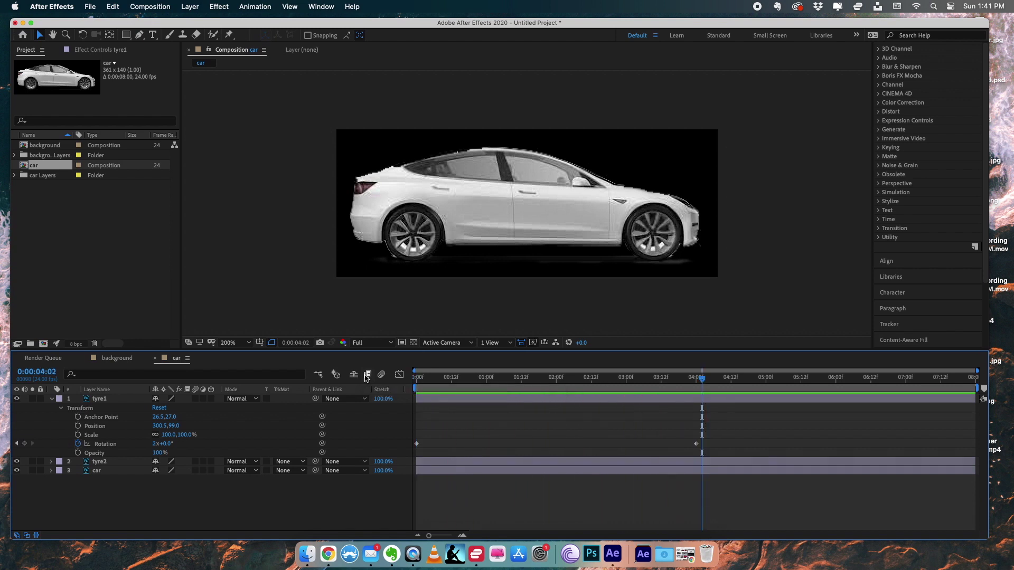
key(space)
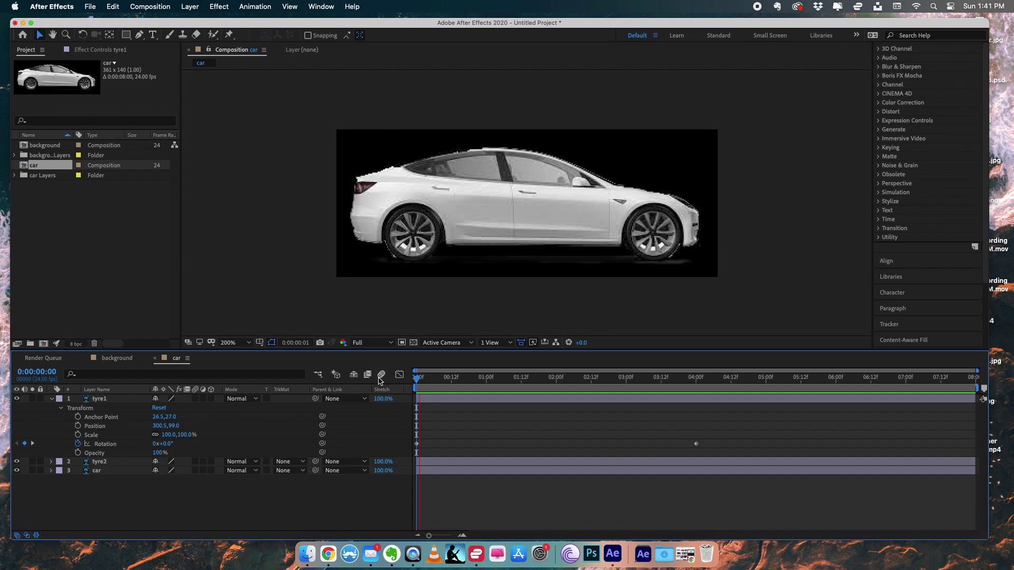
key(space)
key(space)
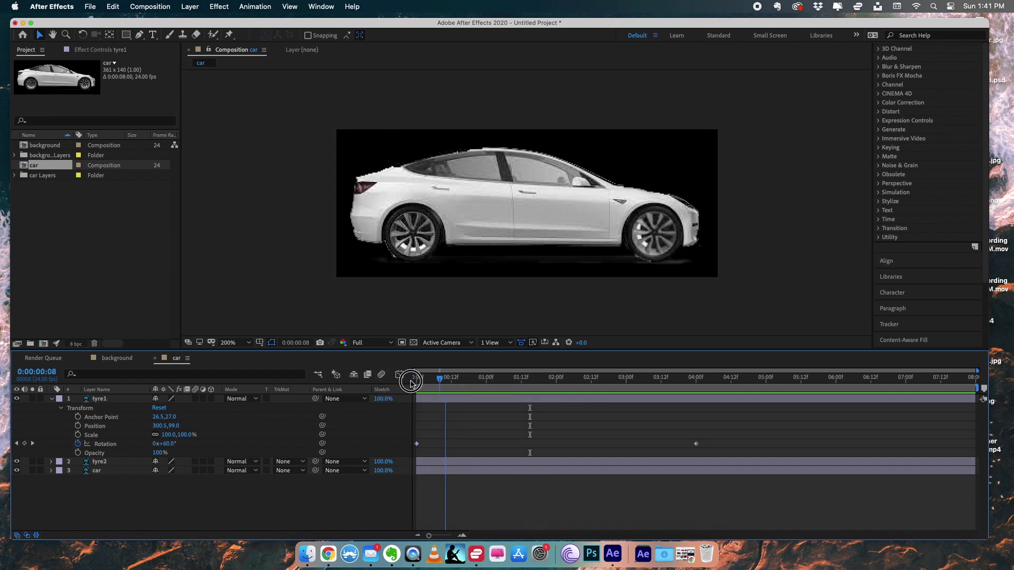
Animate the tyre2 layer's rotation with keyframes at 0:00:00:00 and 0:00:04:00 so the rear wheel spins too
click(51, 399)
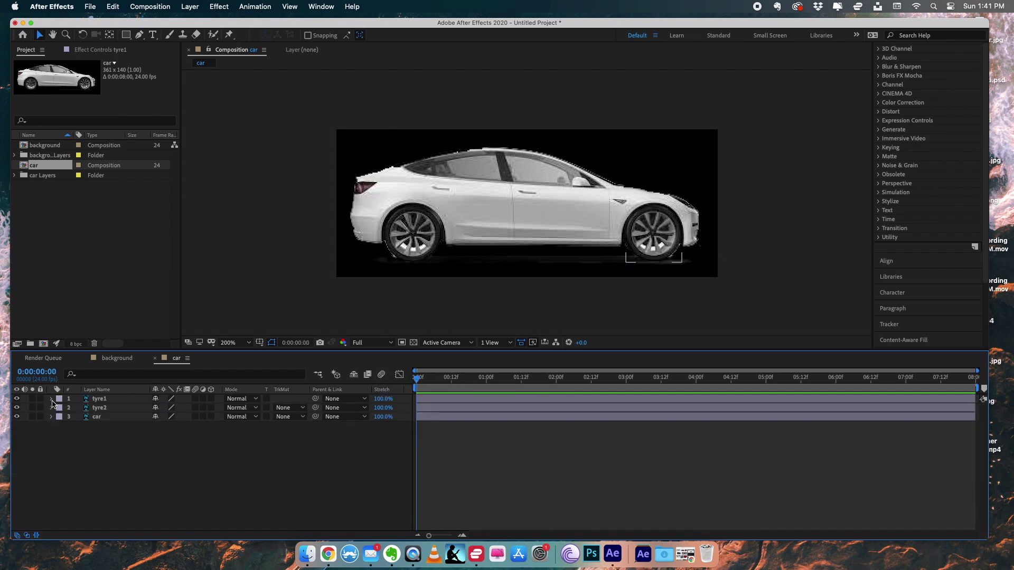
click(51, 408)
click(60, 417)
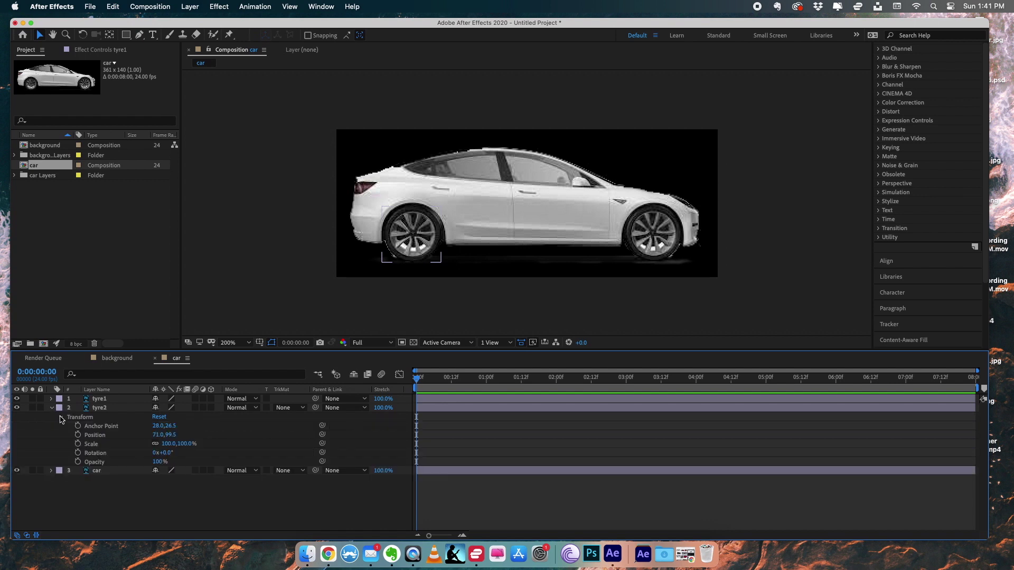
click(78, 453)
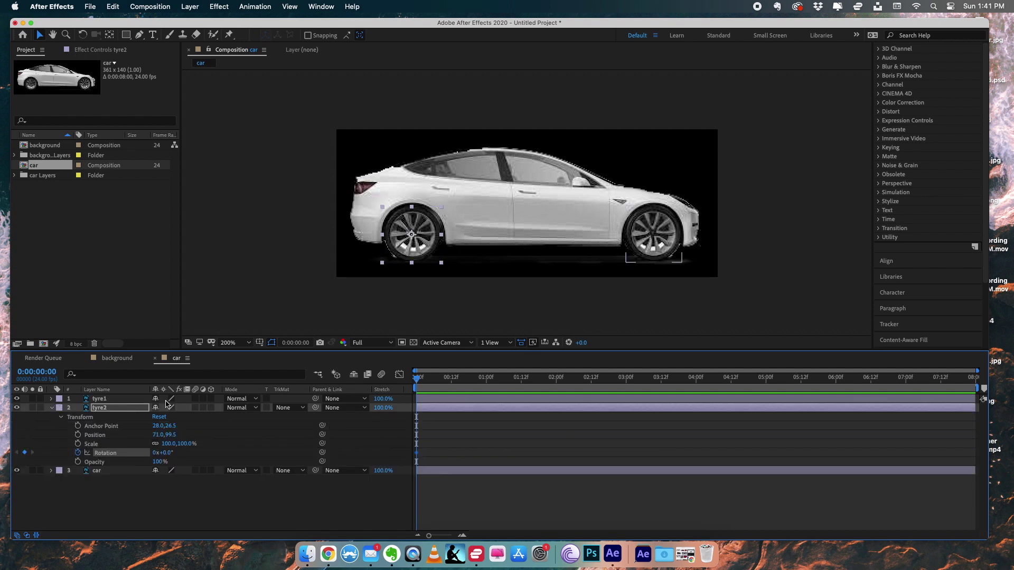
click(696, 379)
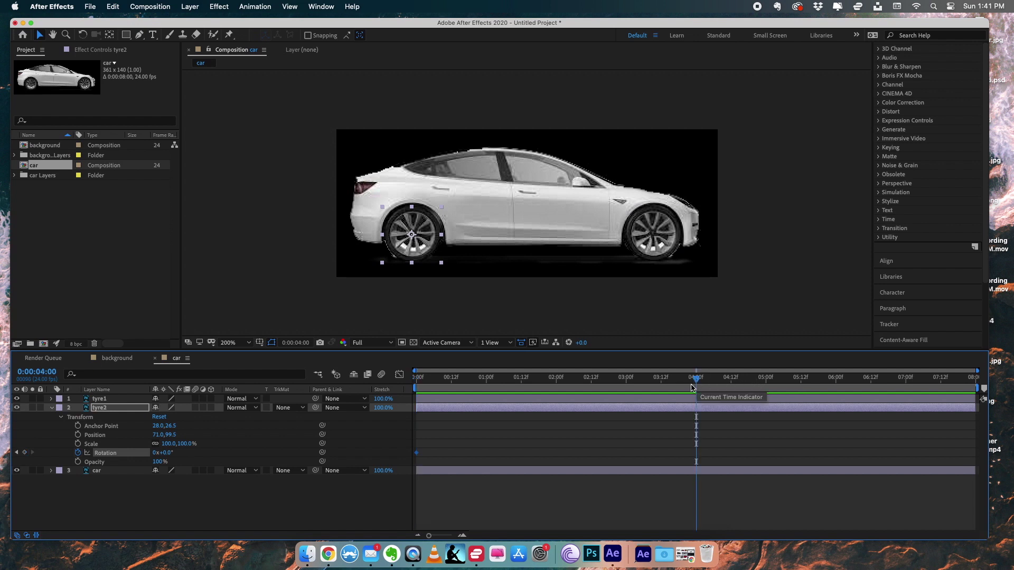
click(155, 453)
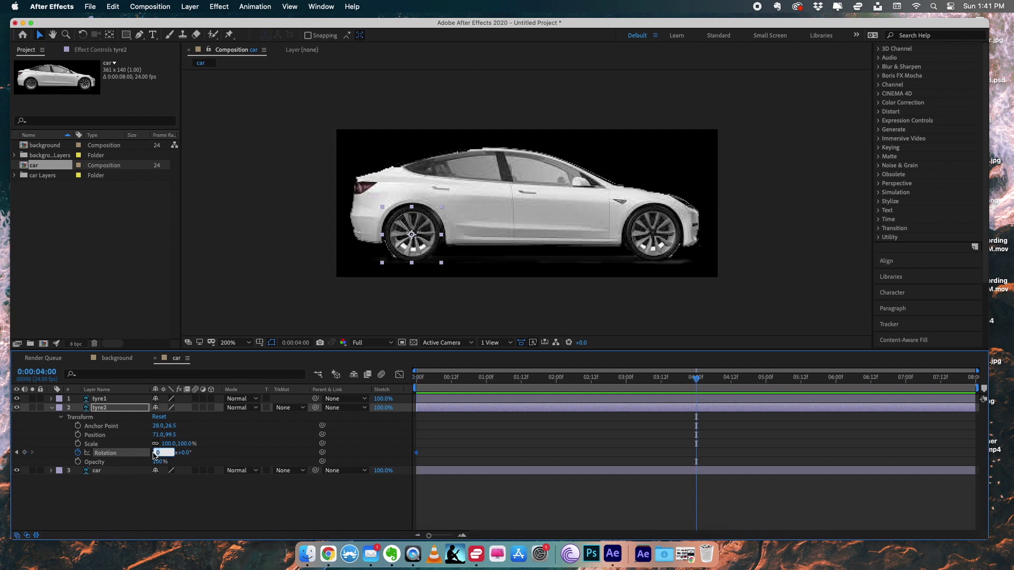
click(361, 427)
Preview both wheels spinning from the start of the car composition
key(Home)
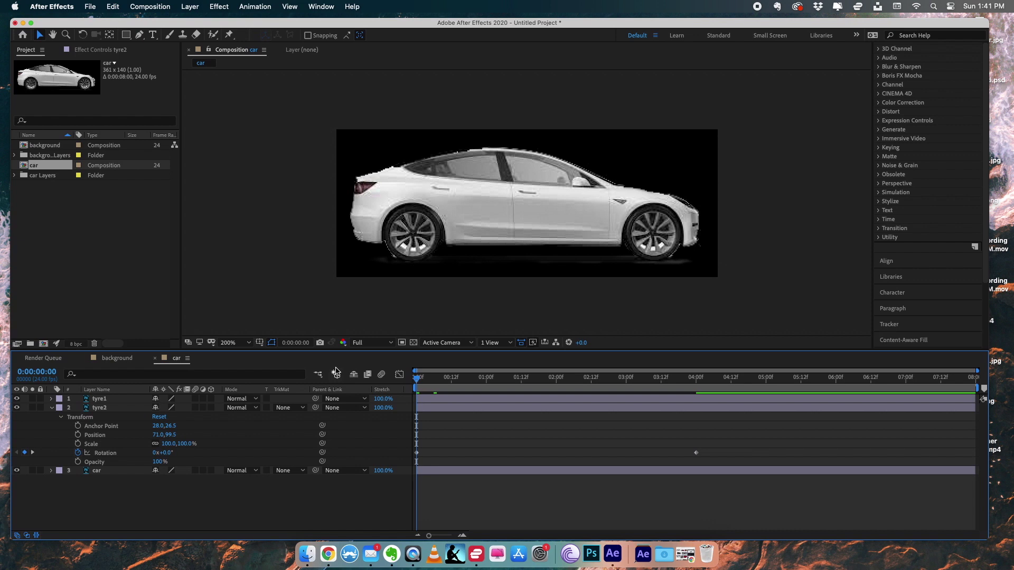
key(space)
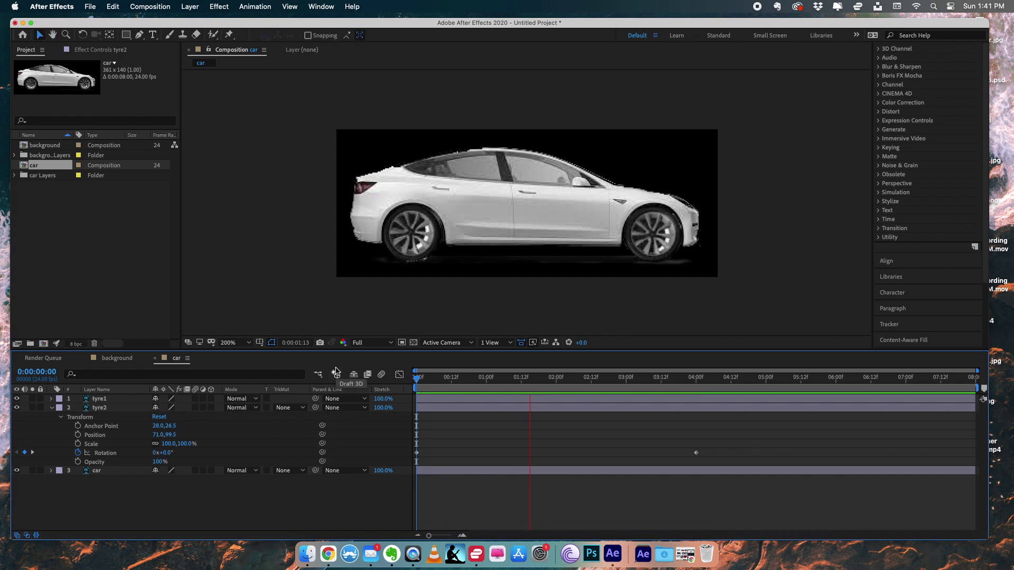
key(space)
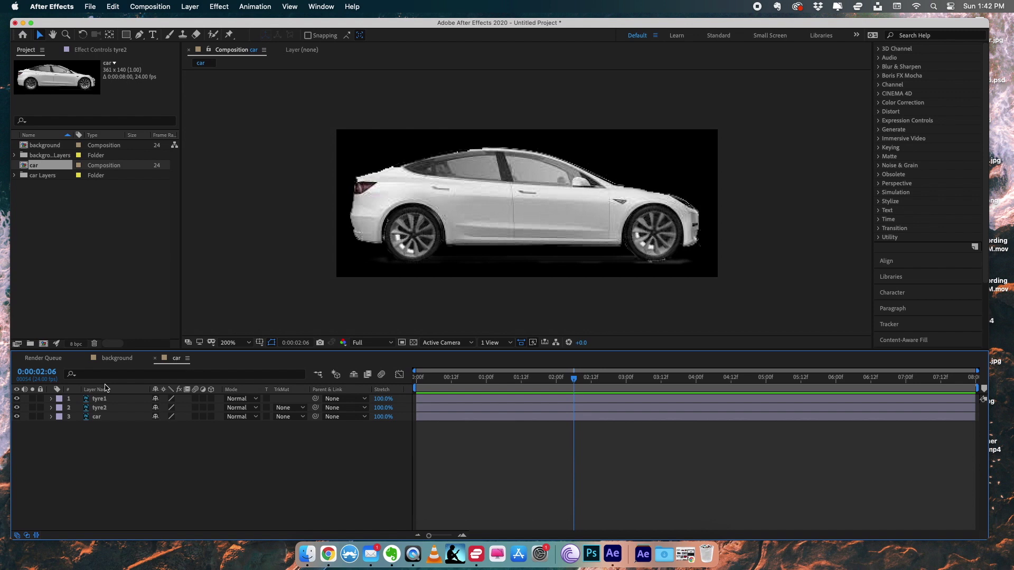
Add the car composition as the top layer of the background composition and place it below the newsletter e-mail field, at about 902, 572
click(98, 361)
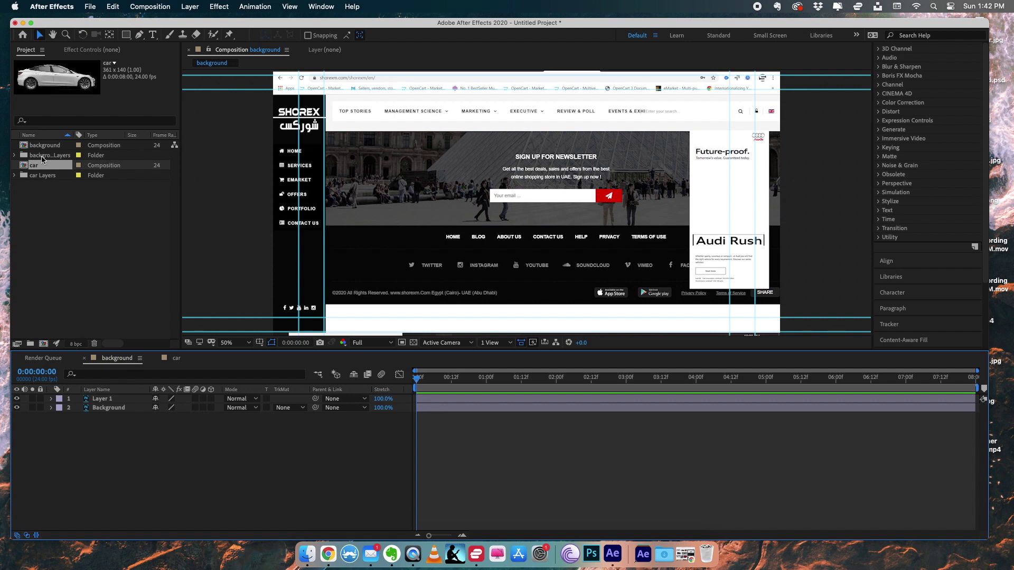
drag(36, 169, 122, 400)
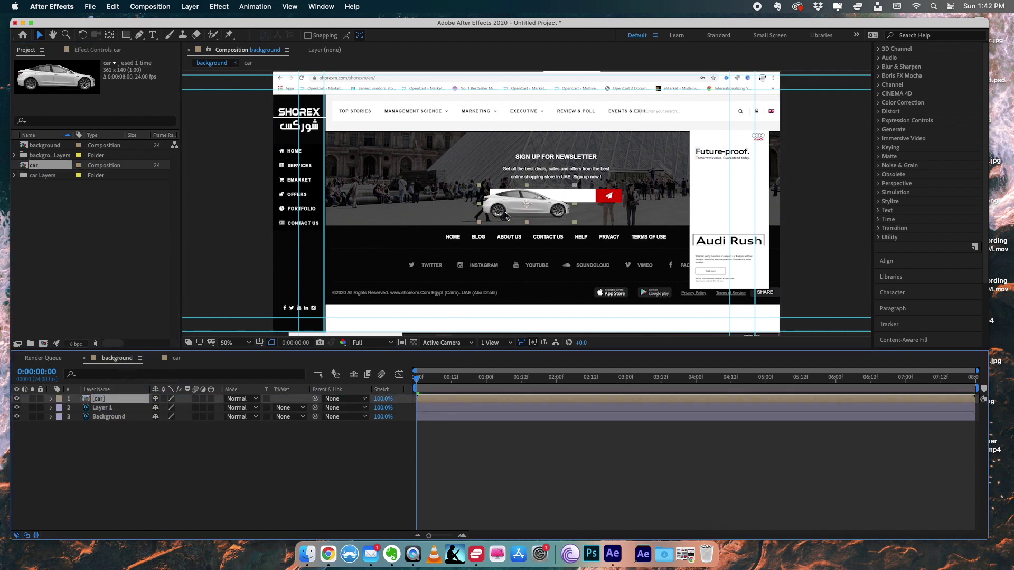
mouse_move(517, 195)
mouse_down()
mouse_move(519, 207)
mouse_move(504, 205)
mouse_up()
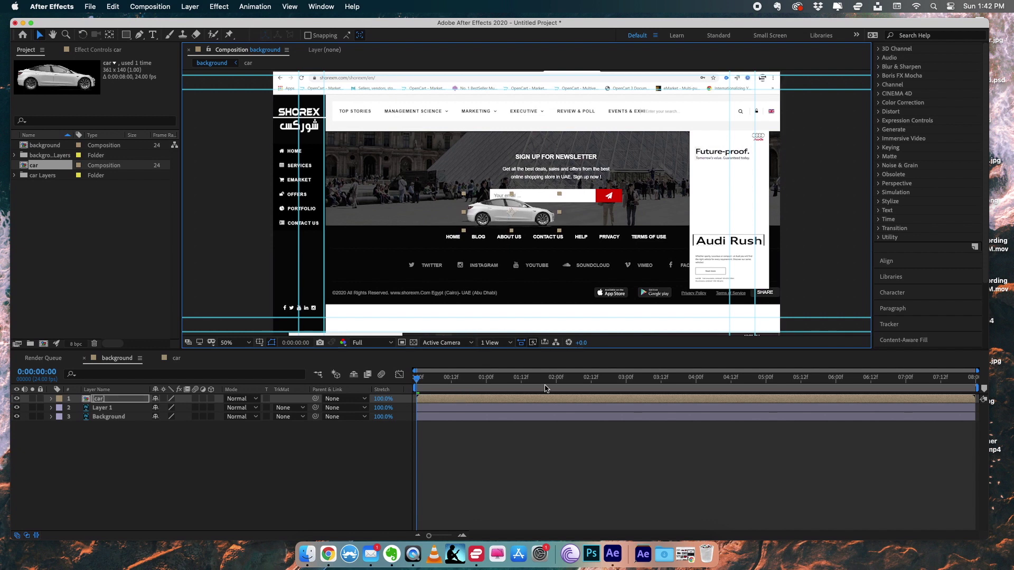
Keyframe the car layer's position at 0:00:00:00, and at 0:00:04:00 move the car onto the Audi banner above the Audi Rush text
click(610, 382)
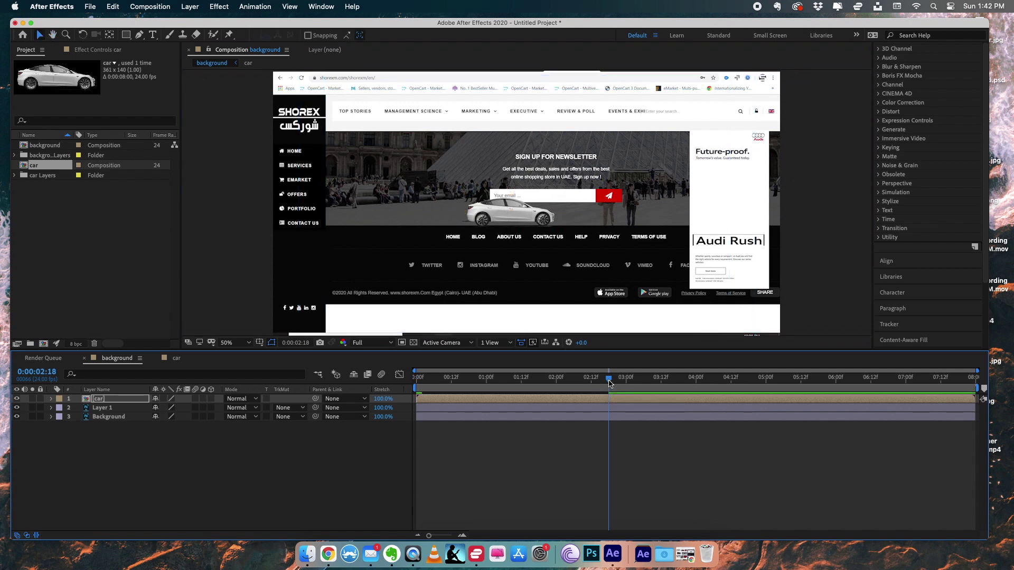
click(661, 380)
drag(661, 381, 404, 375)
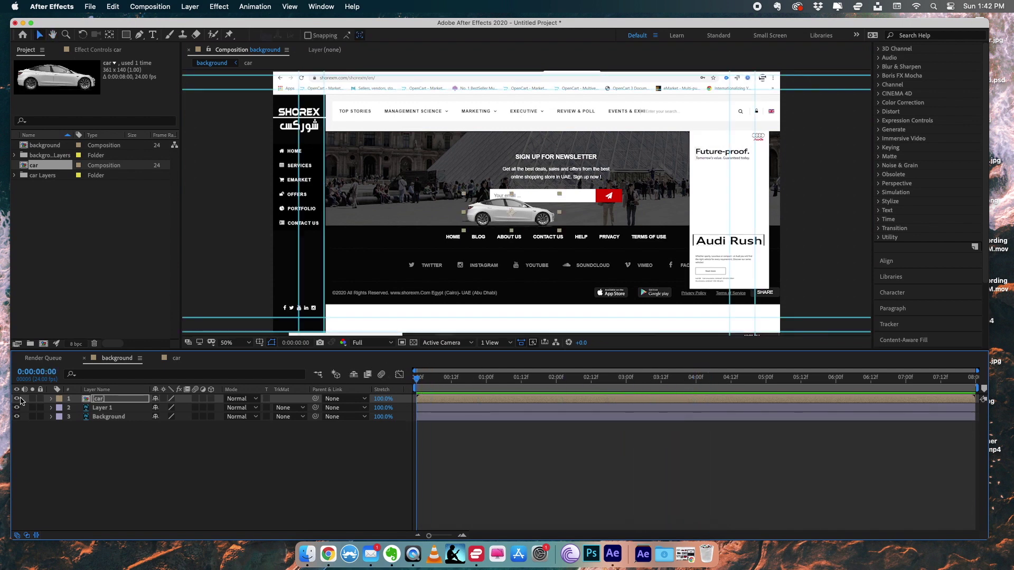
click(96, 402)
key(p)
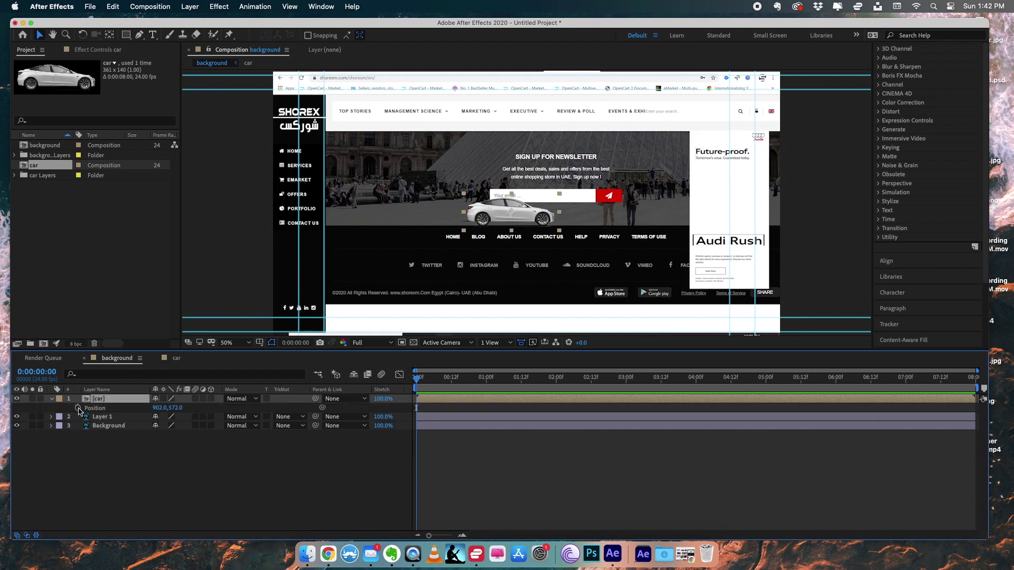
click(78, 409)
mouse_move(688, 379)
mouse_down()
mouse_move(707, 379)
mouse_move(696, 383)
mouse_up()
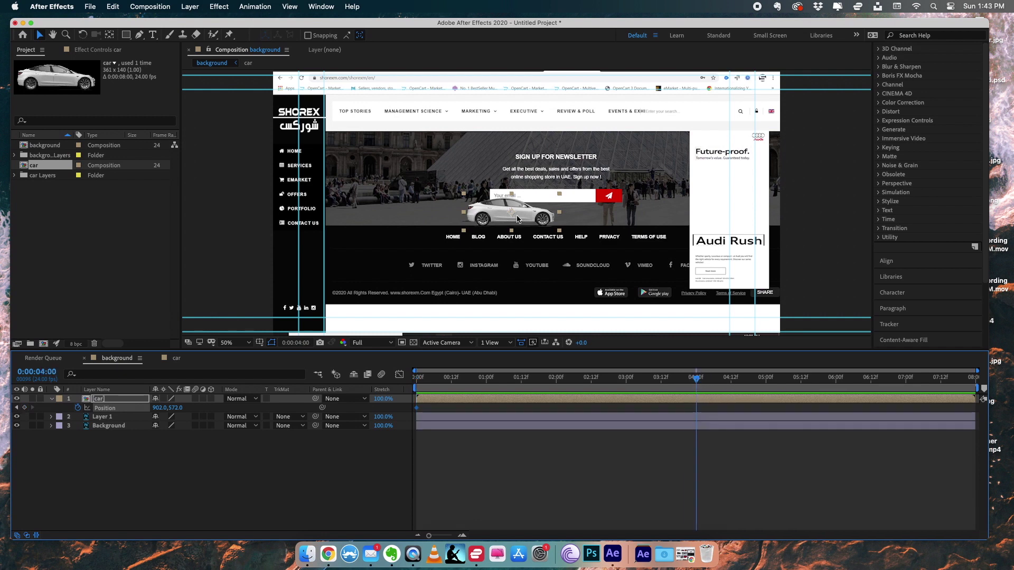
drag(499, 209, 711, 215)
Scale the car layer to 70% and preview its drive onto the banner from the start
click(335, 382)
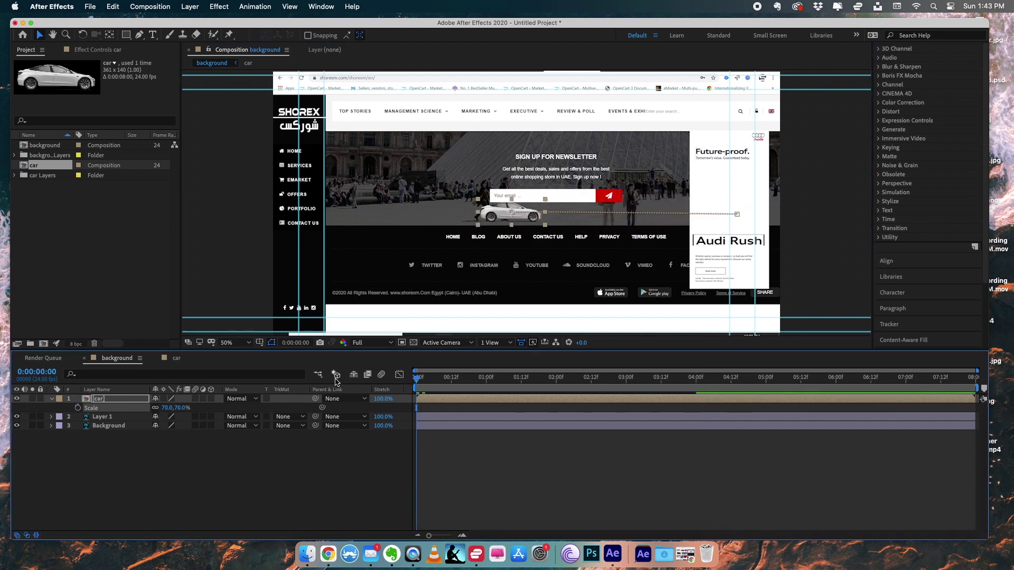
key(Home)
key(s)
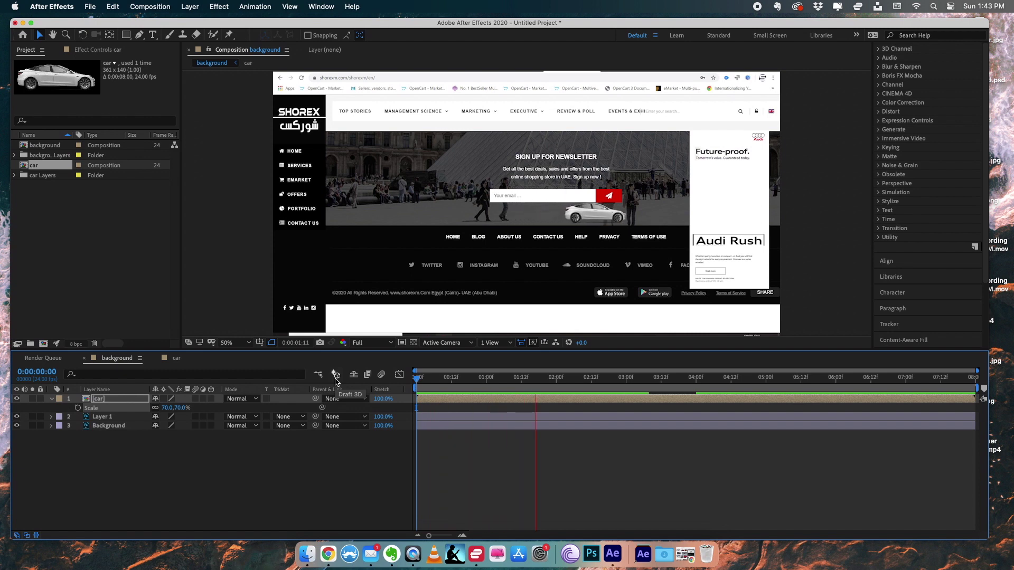
key(space)
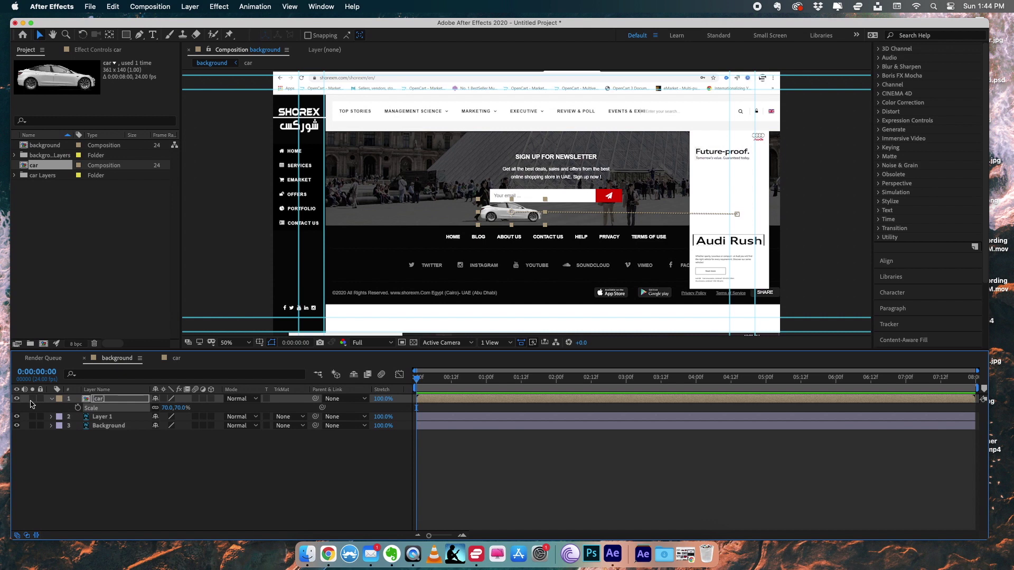
Set an opacity keyframe of 0% on the car layer at 0:00:00:00
click(51, 398)
click(95, 400)
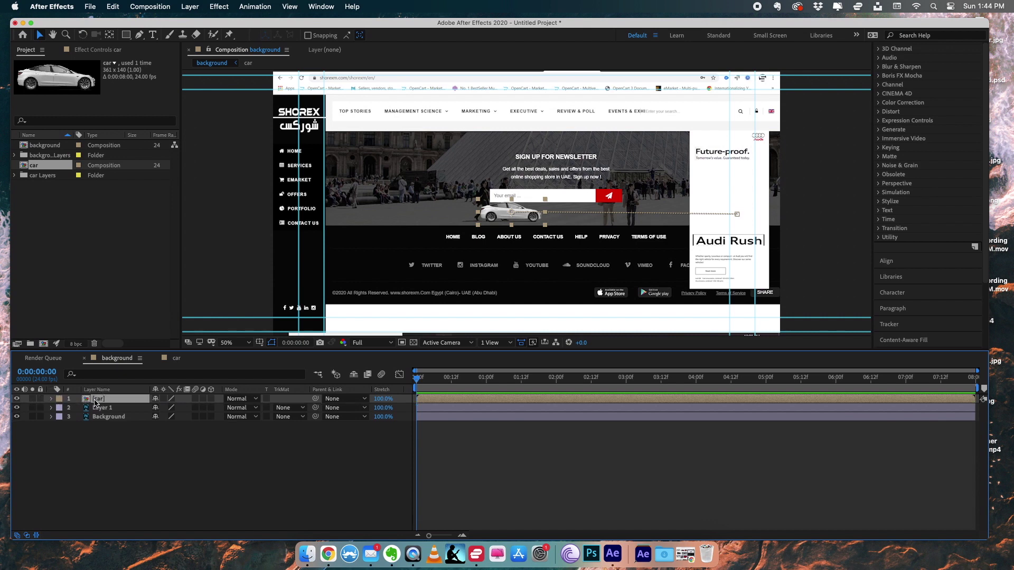
key(t)
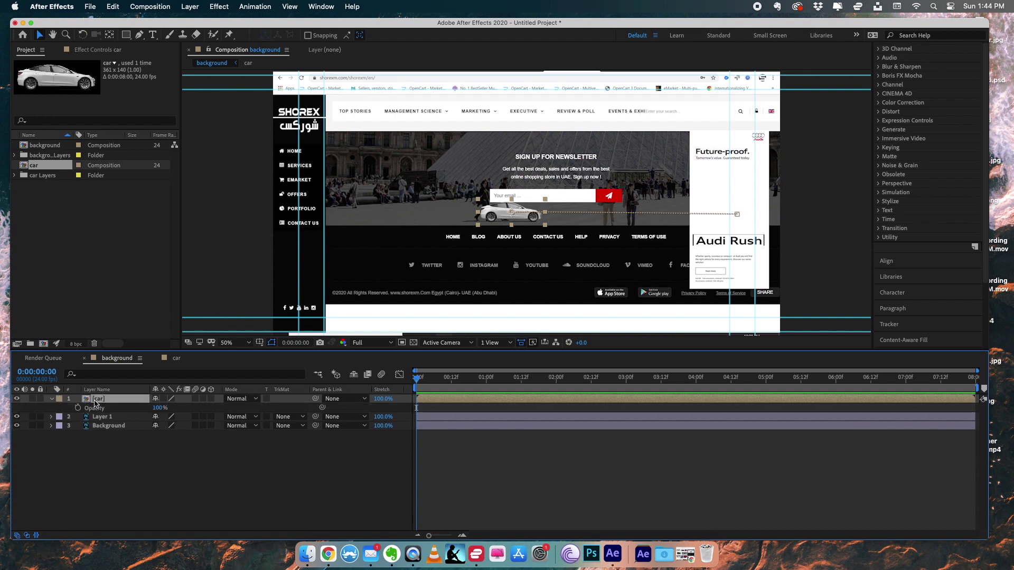
click(77, 408)
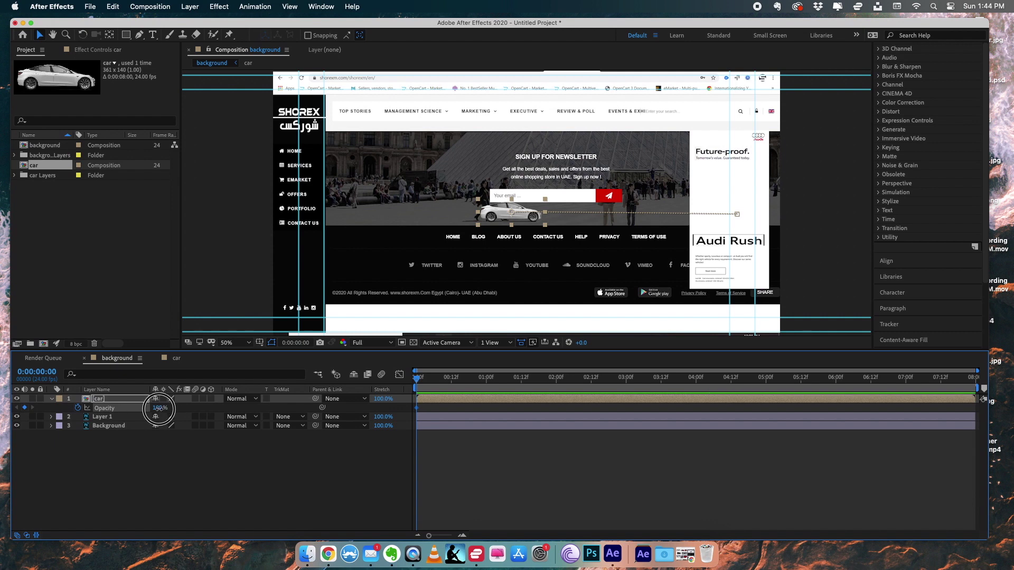
drag(158, 408, 39, 412)
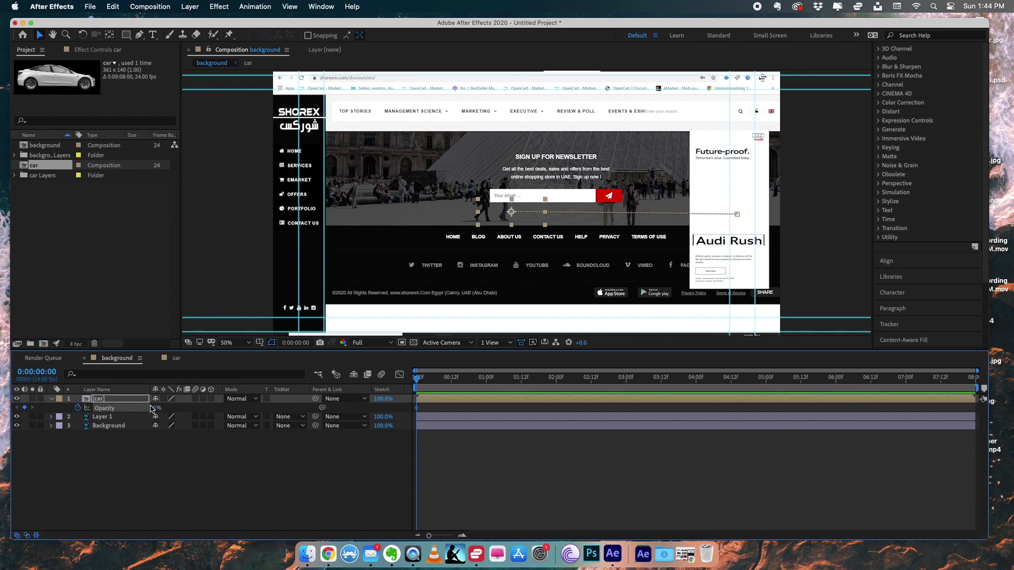
Set the car layer's opacity to 100% at 0:00:01:07 and preview the fade-in from the start
click(506, 380)
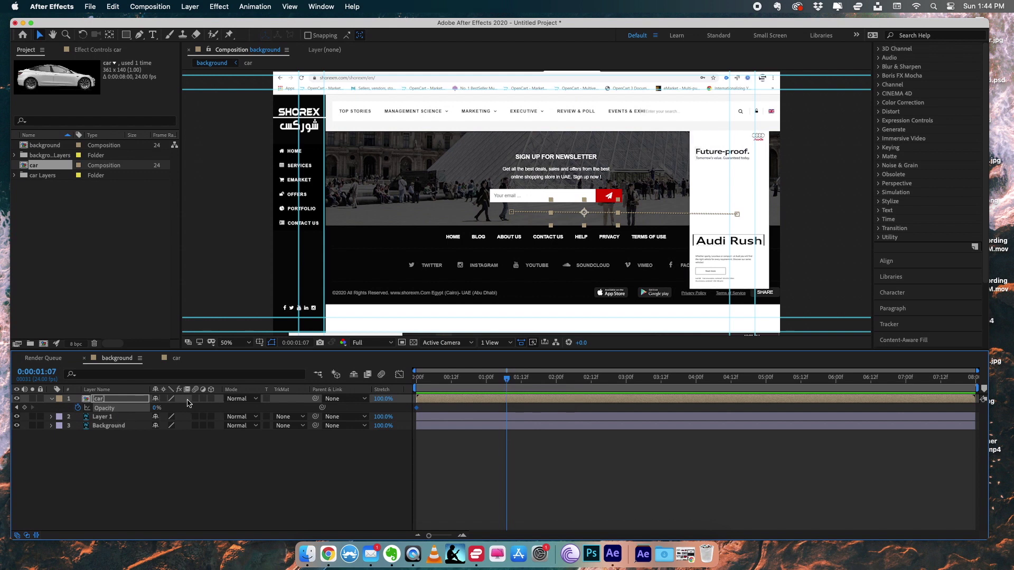
drag(158, 408, 253, 404)
key(space)
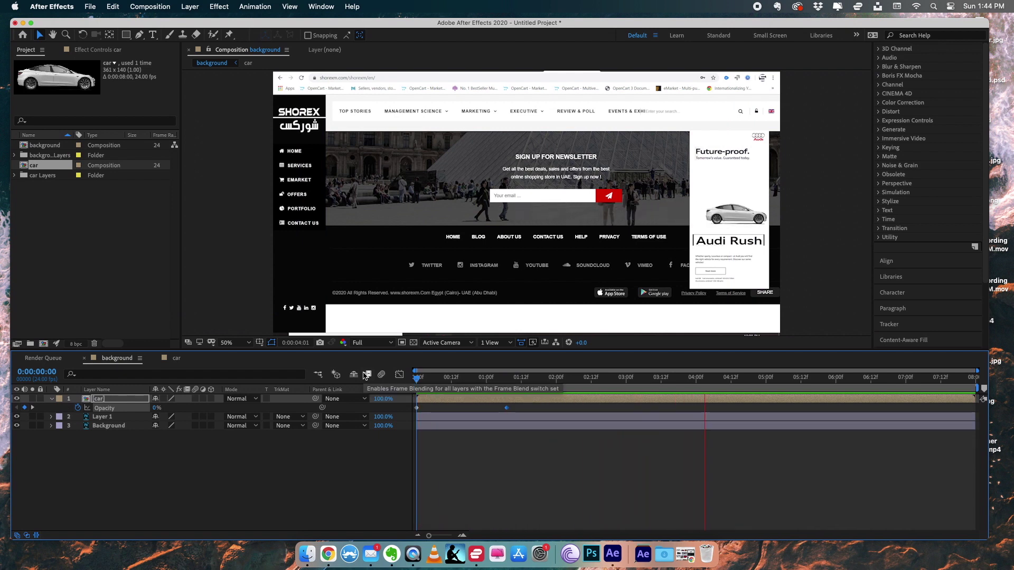
key(space)
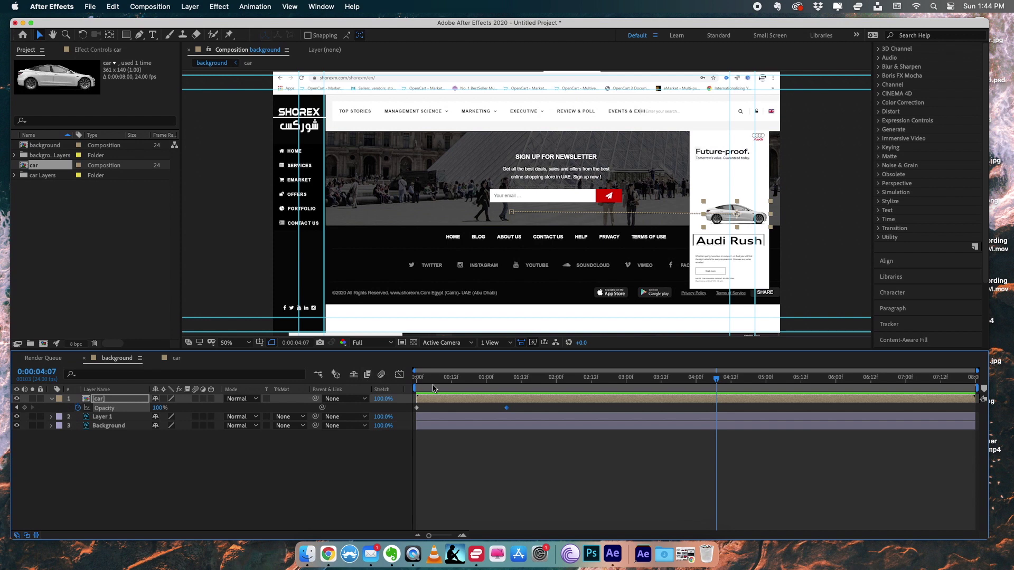
Show the car layer's position keyframes and preview its drive onto the banner from the start
key(Home)
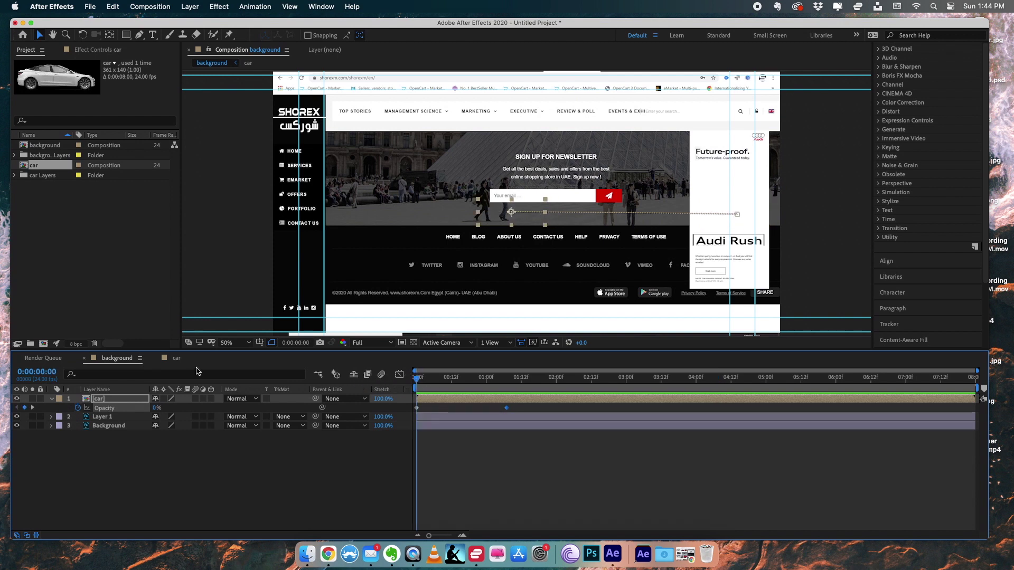
key(p)
key(space)
click(449, 380)
drag(449, 380, 396, 372)
key(space)
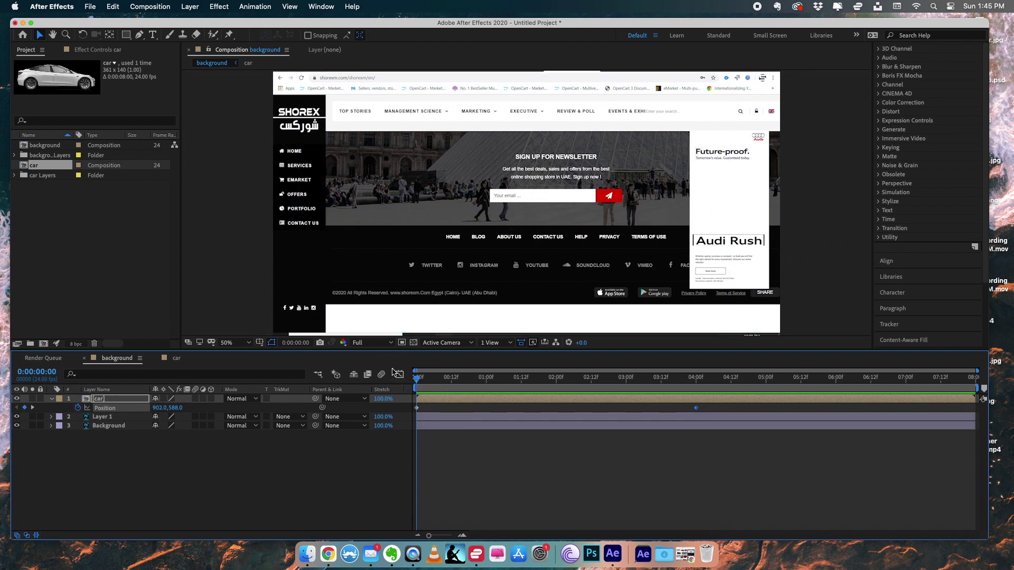
key(space)
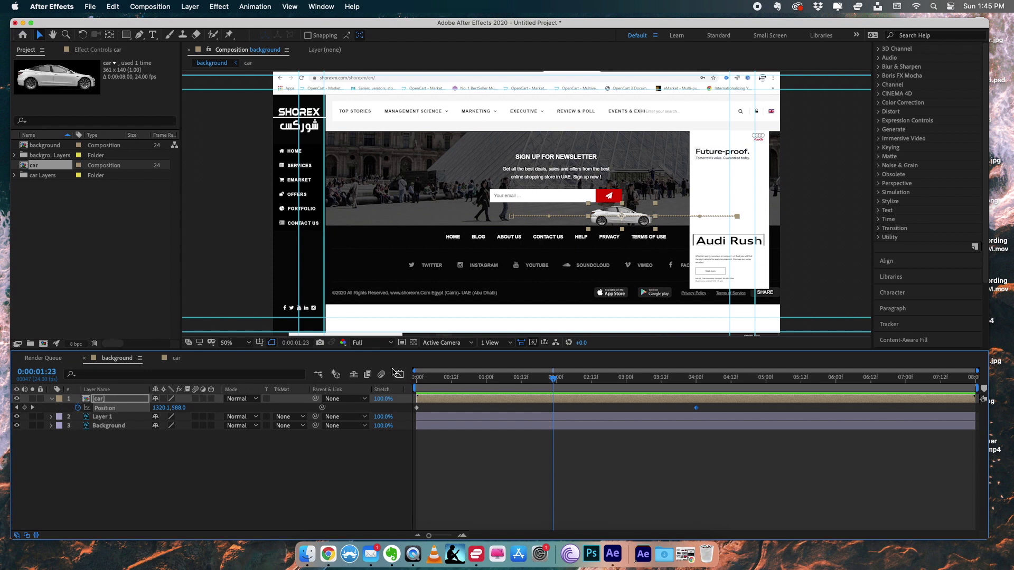
In the car composition, set the tyre1 layer's rotation keyframe at 0:00:04:00 to 4 full revolutions
click(101, 400)
double_click(101, 400)
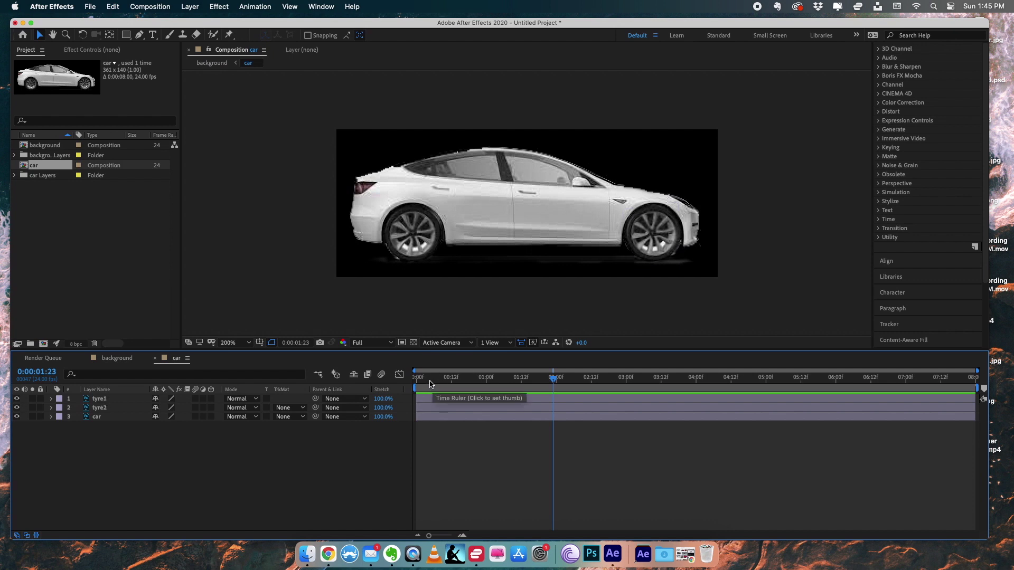
key(Home)
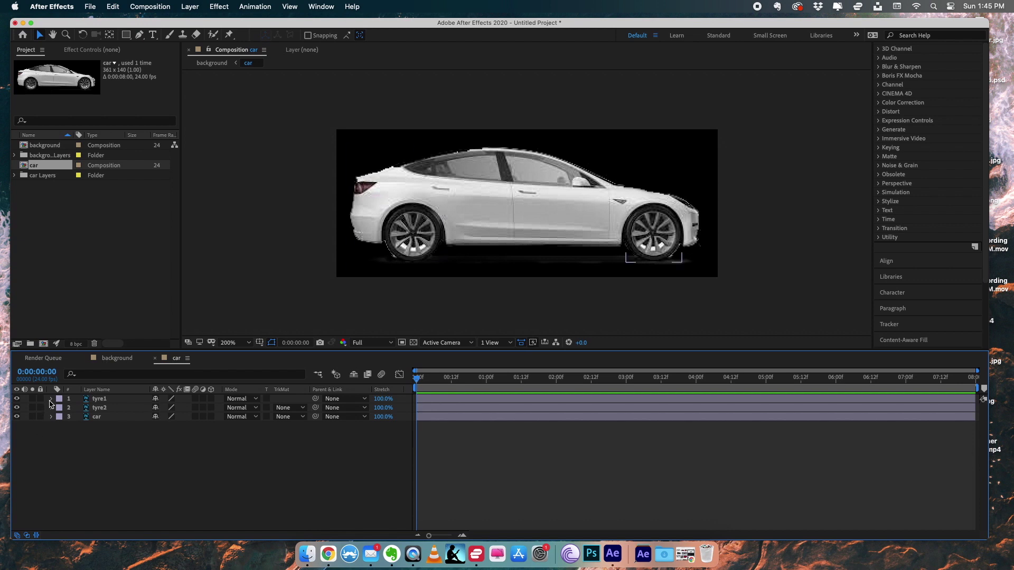
click(50, 399)
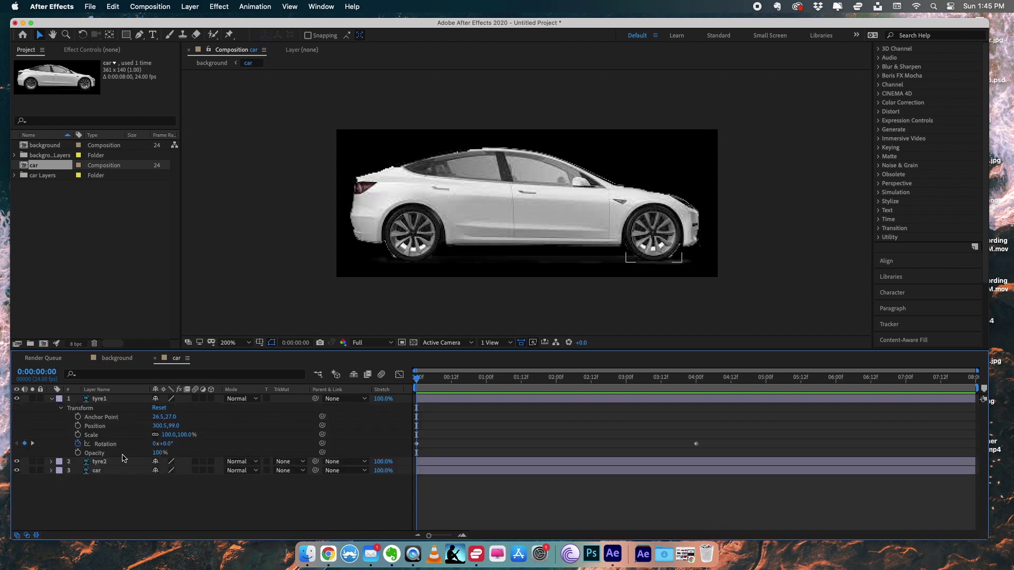
click(695, 377)
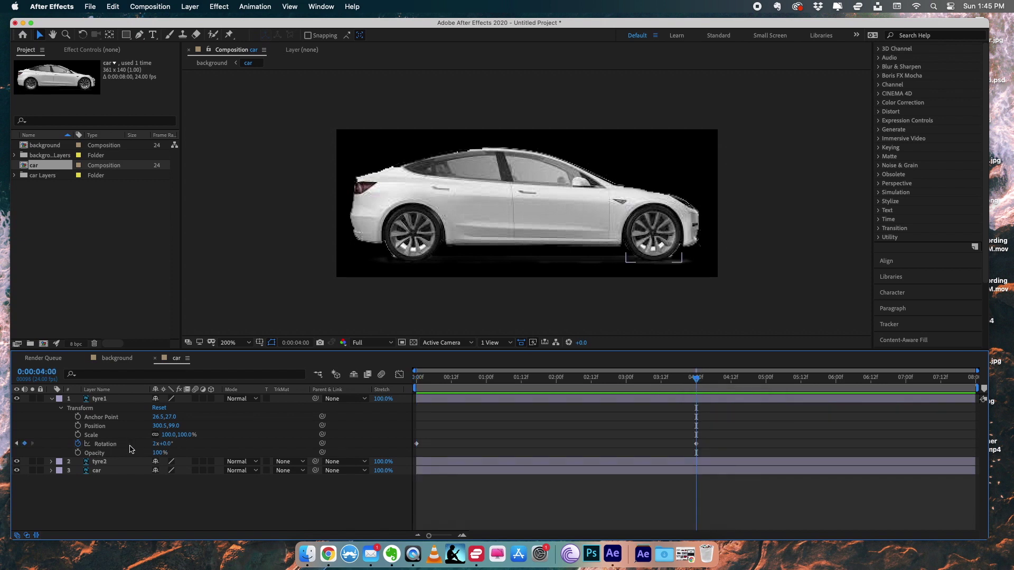
click(156, 445)
text(4)
key(Return)
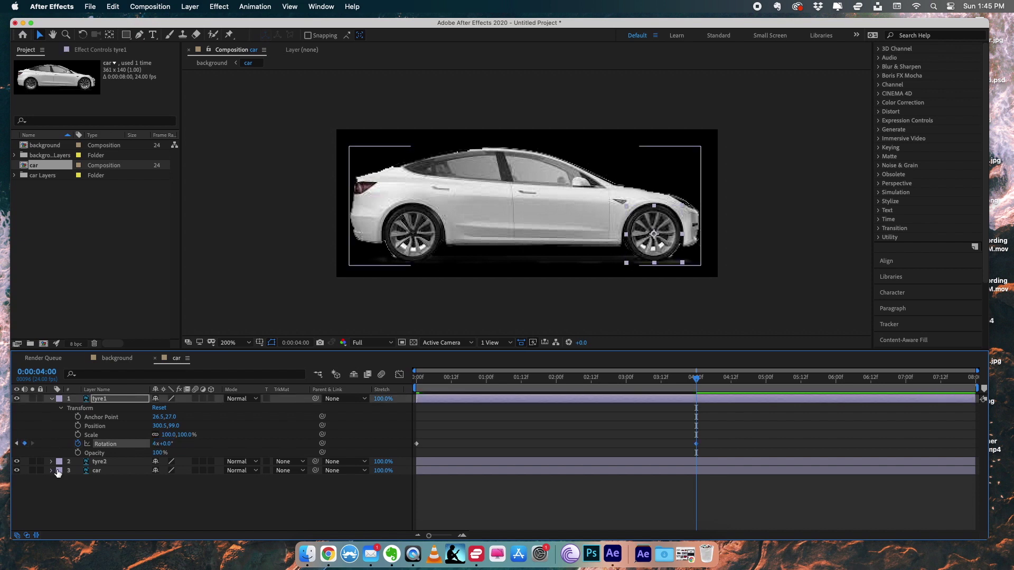
Set the tyre2 layer's rotation keyframe at 0:00:04:00 to 4 full revolutions
click(49, 463)
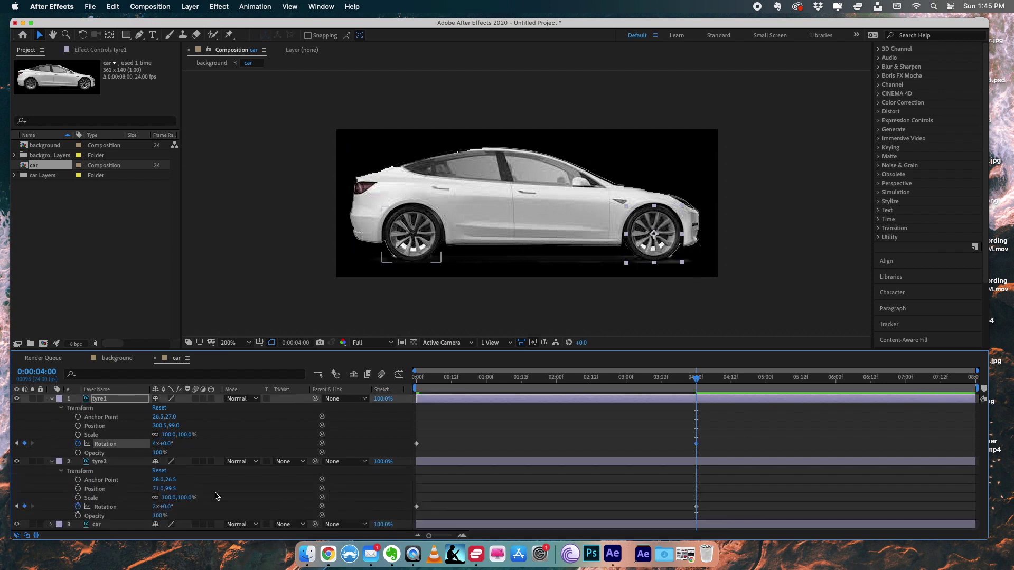
click(156, 508)
key(Return)
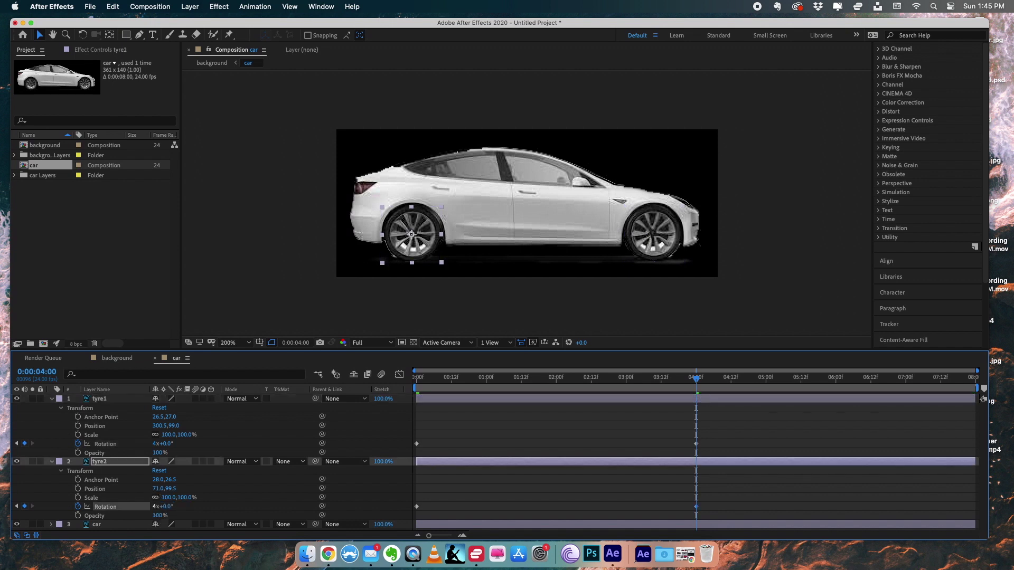
Return to the background composition and preview the car with its faster-spinning wheels from the start
click(100, 358)
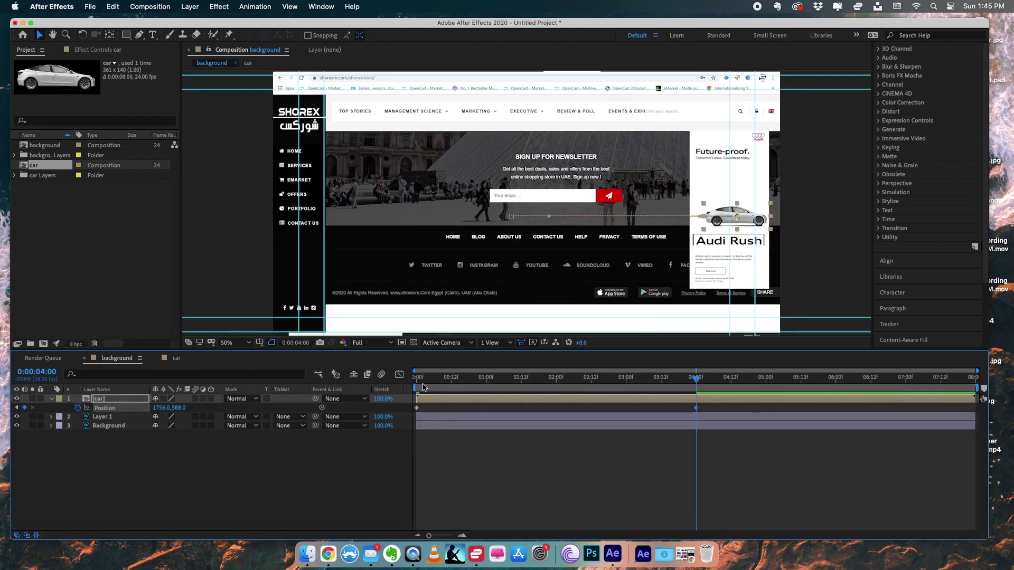
click(419, 378)
key(space)
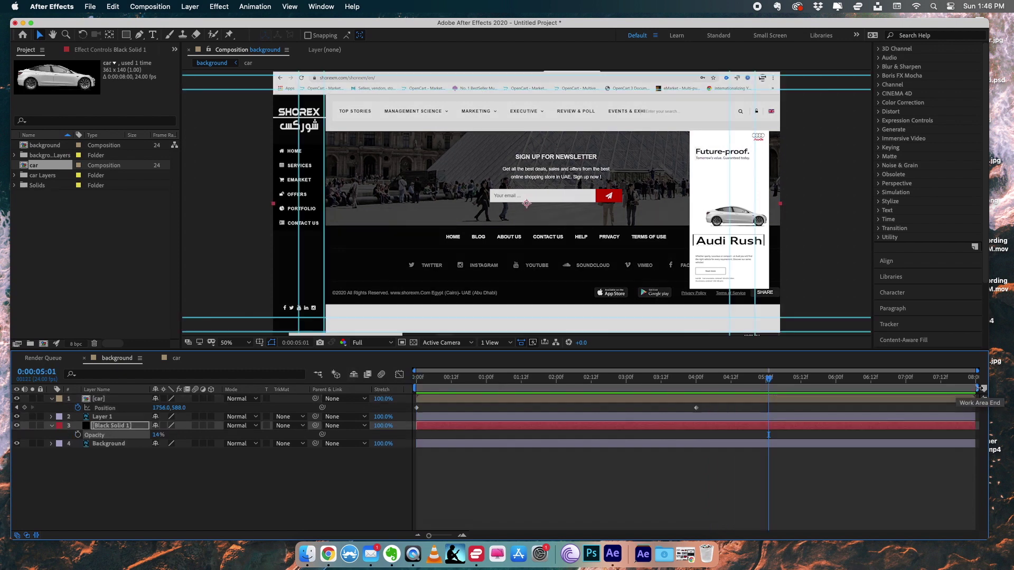
End the work area at 0:00:05:01 and trim the background composition to it
drag(975, 378, 769, 384)
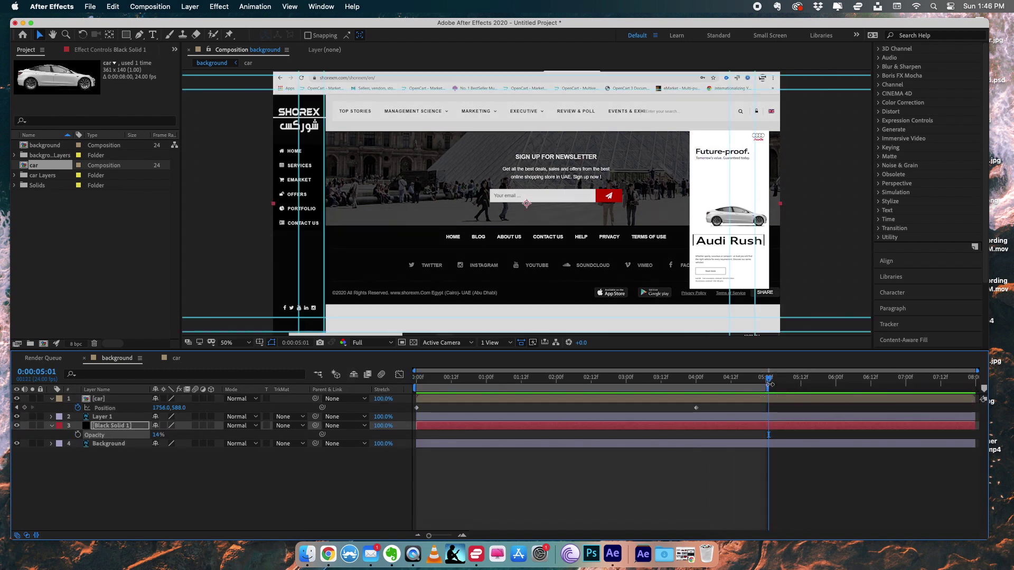
right_click(623, 389)
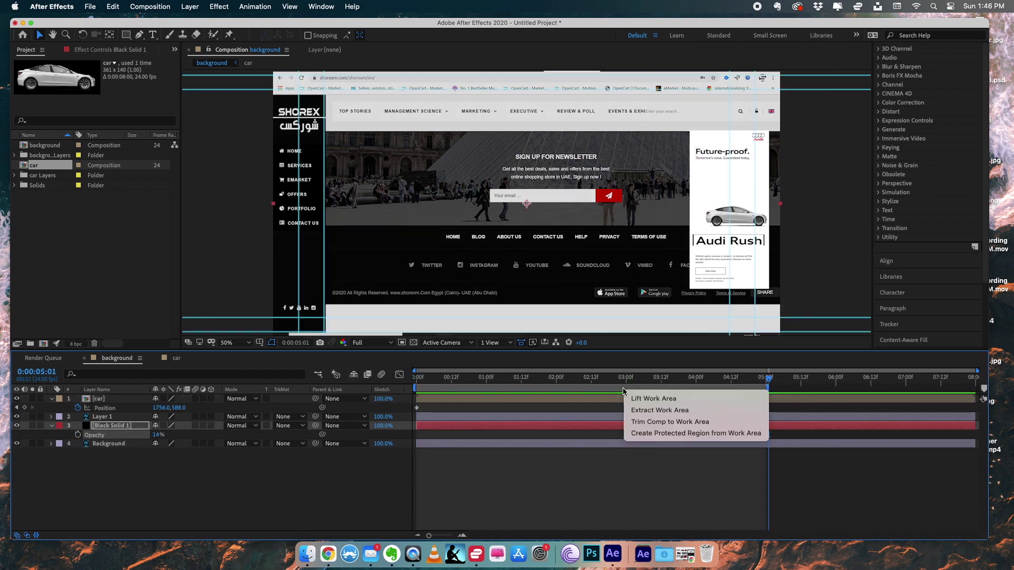
click(630, 420)
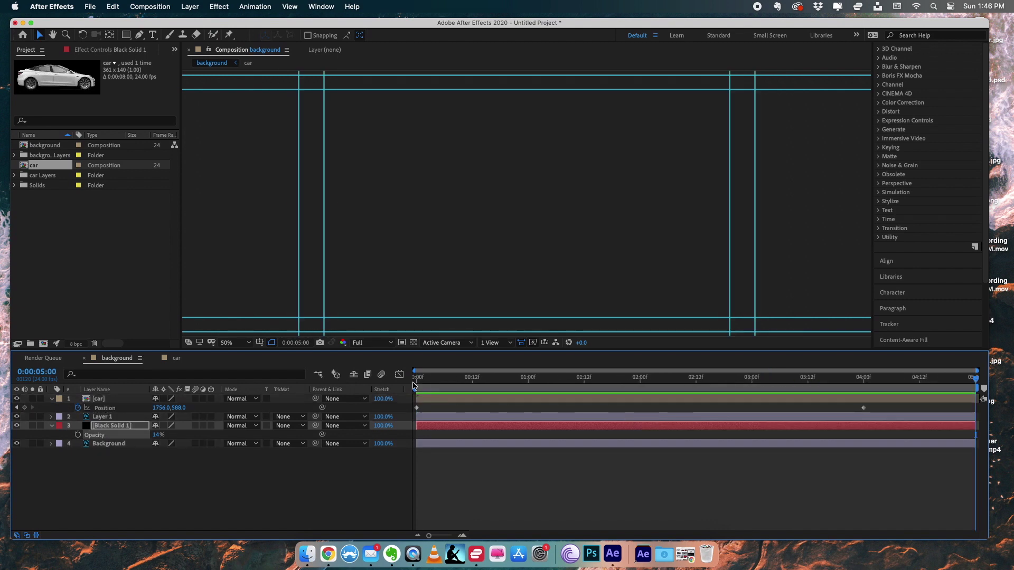
Hide the Background layer with the website screenshot and scrub through the car's drive onto the banner
key(Home)
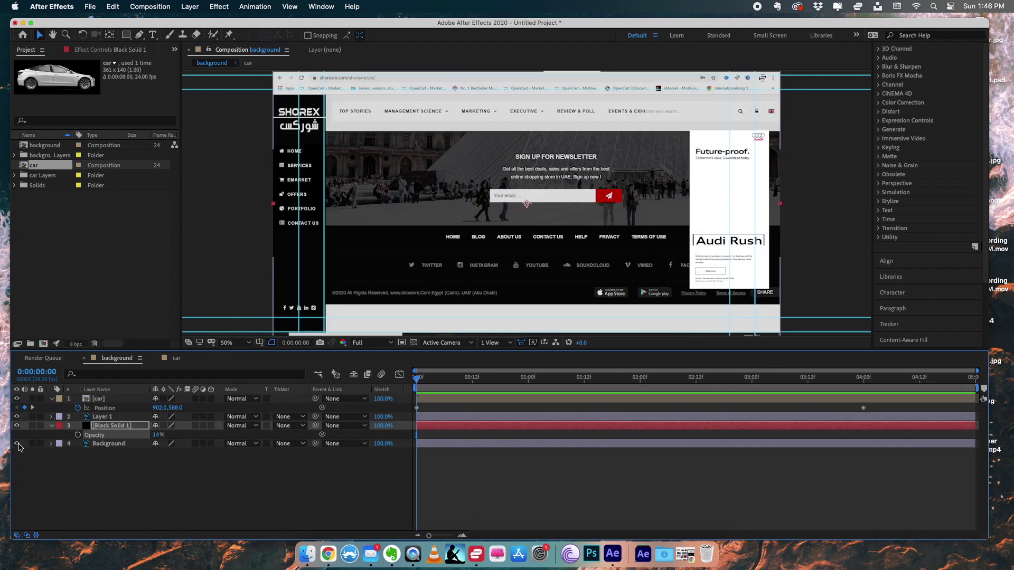
click(18, 445)
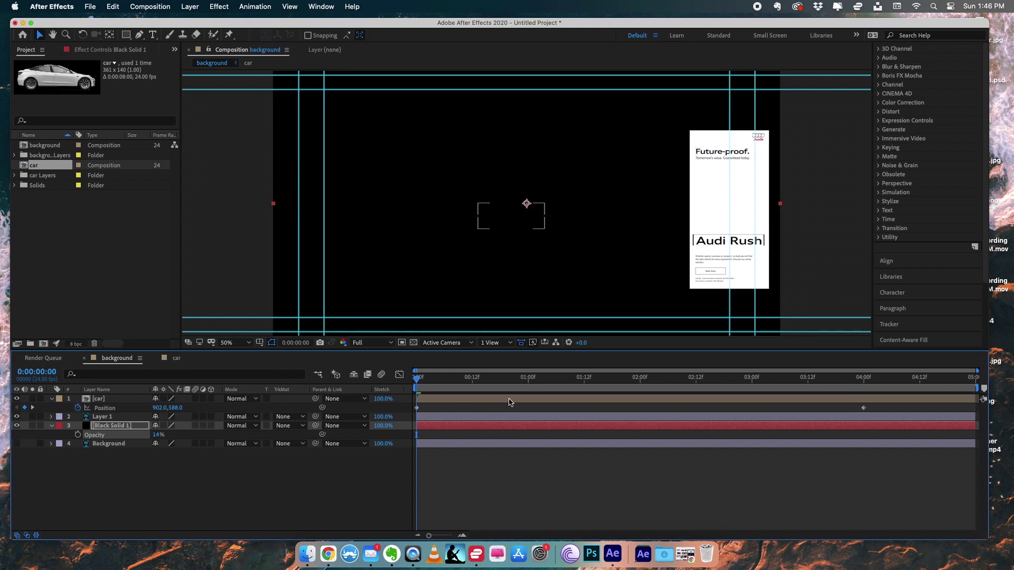
drag(538, 379, 771, 368)
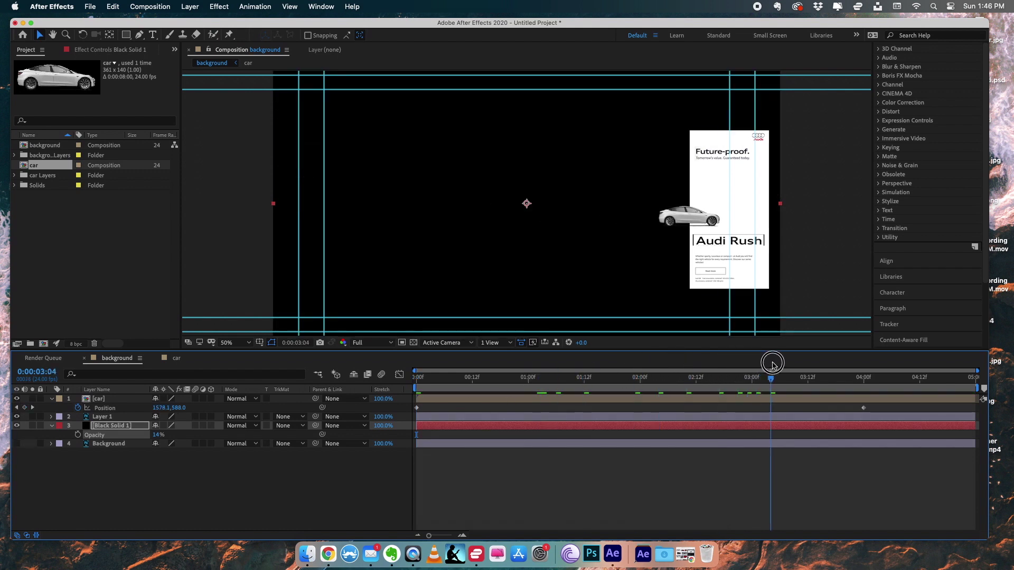
Add the background composition to the render queue and set its QuickTime output channels to RGB + Alpha
click(143, 4)
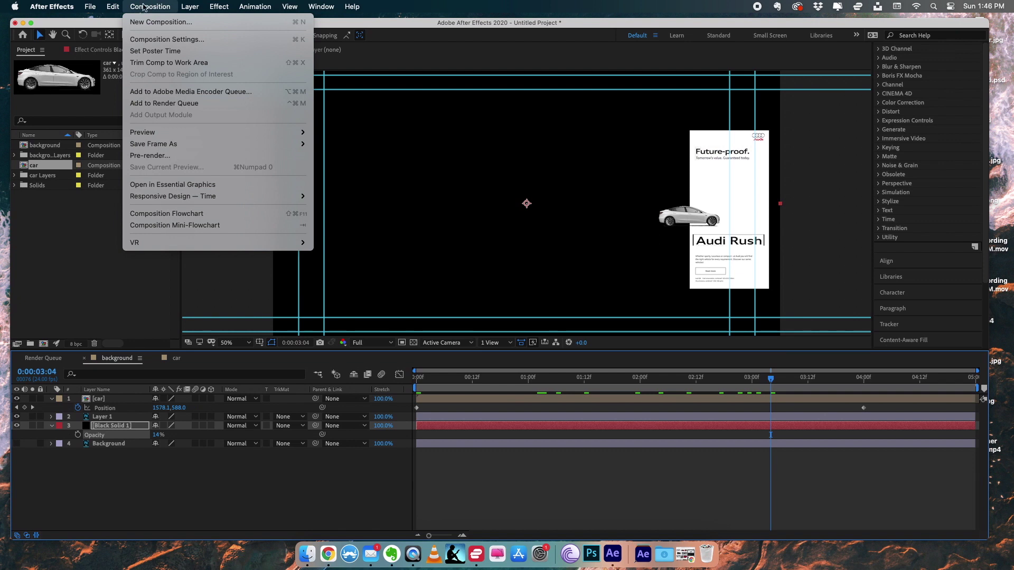
click(187, 105)
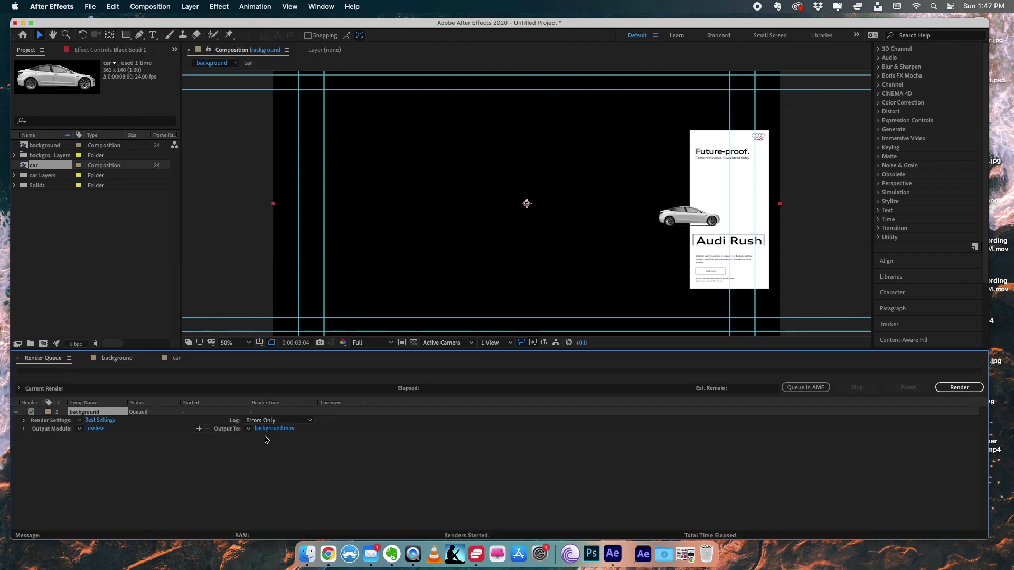
click(90, 428)
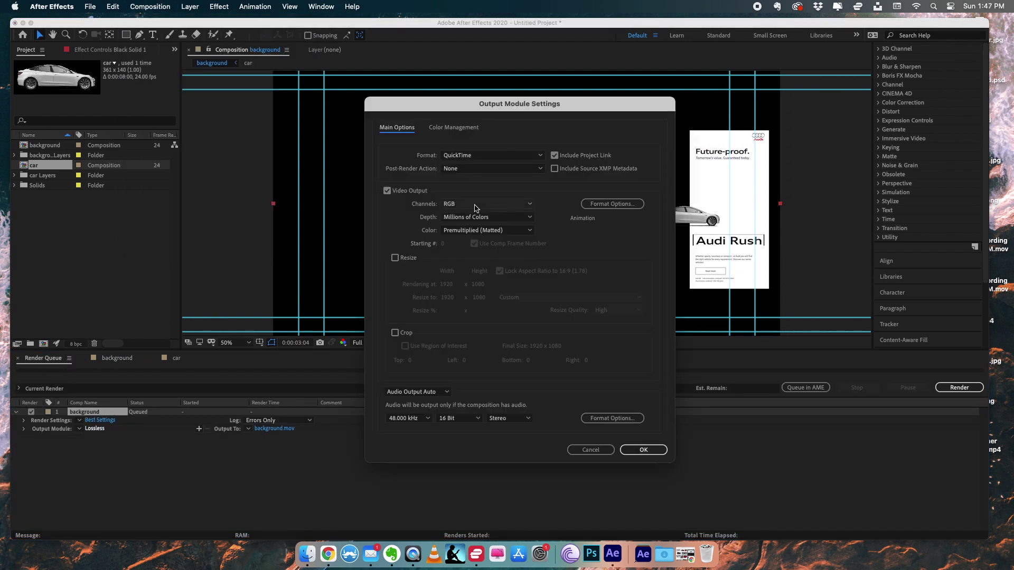
click(476, 204)
click(460, 239)
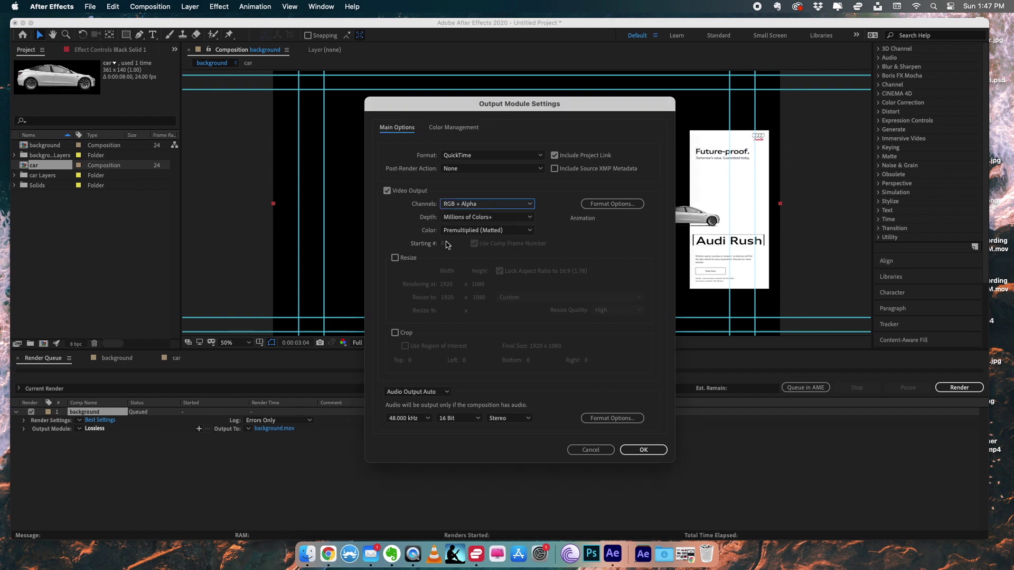